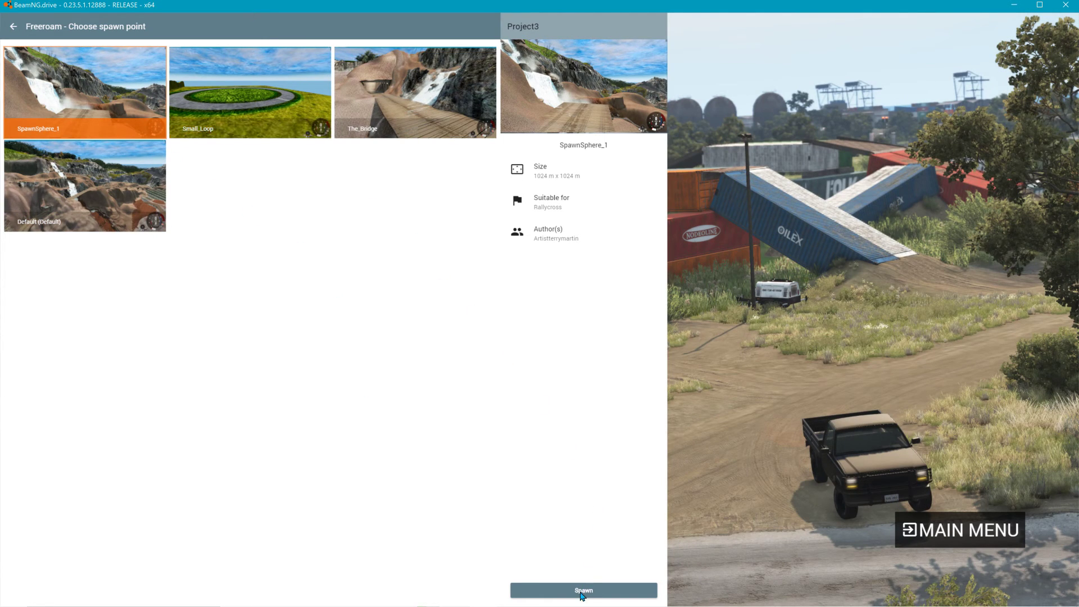
Step: Load the Project3 level in freeroam at the SpawnSphere_1 spawn point
click(583, 590)
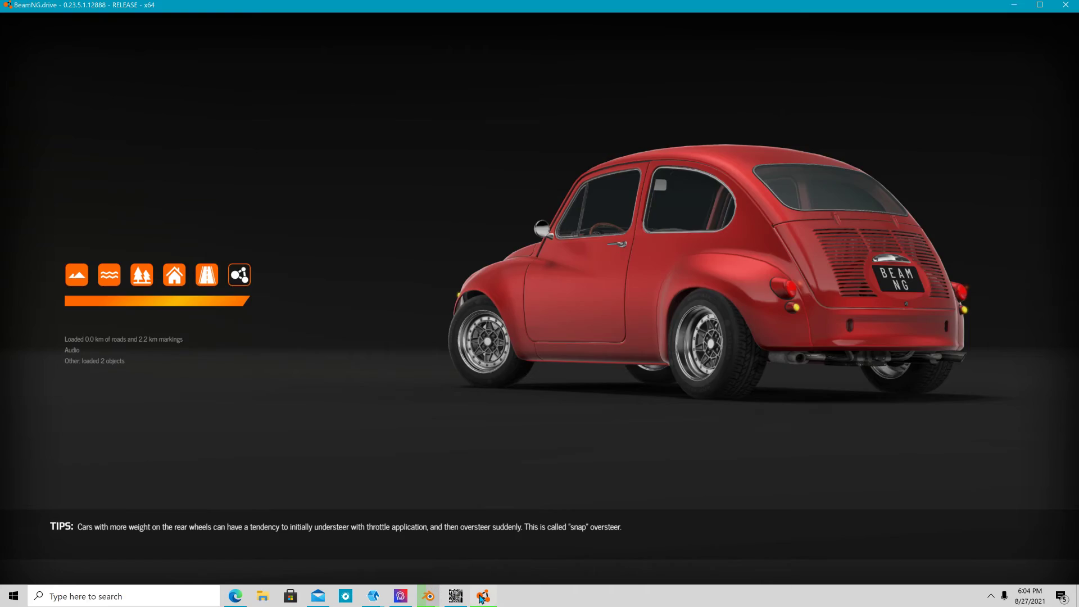
mouse_move(482, 597)
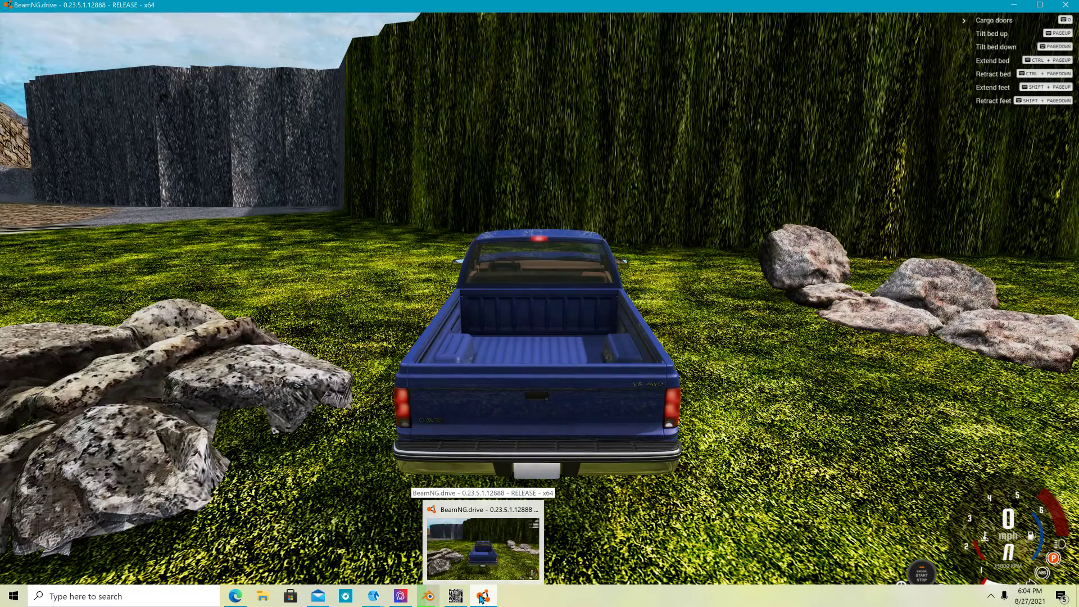
Step: Switch to Blender to check the progress of the running video render and minimise both of its windows
click(429, 596)
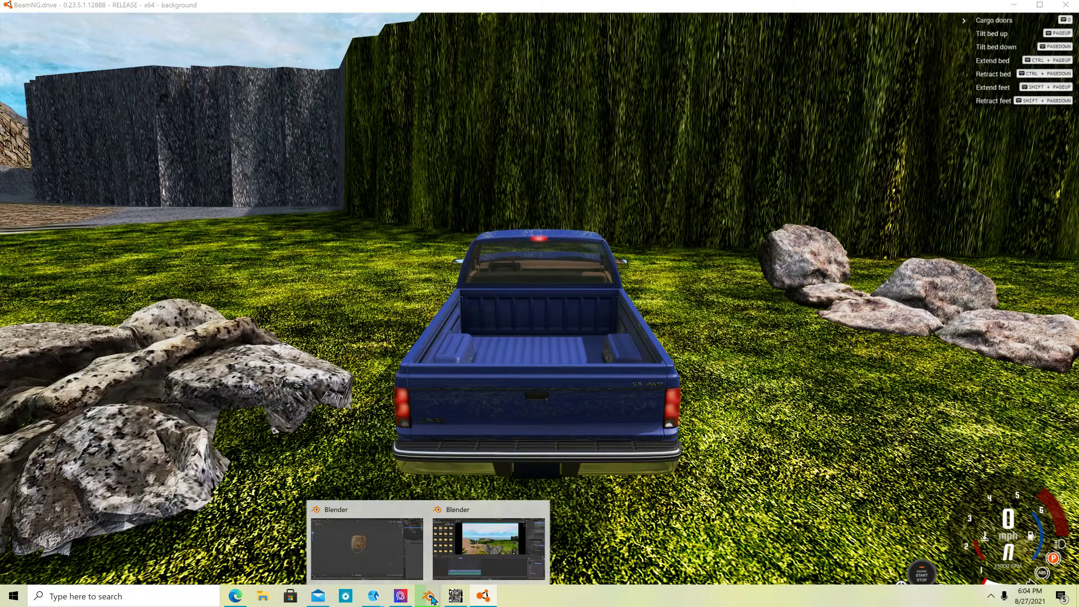
click(476, 514)
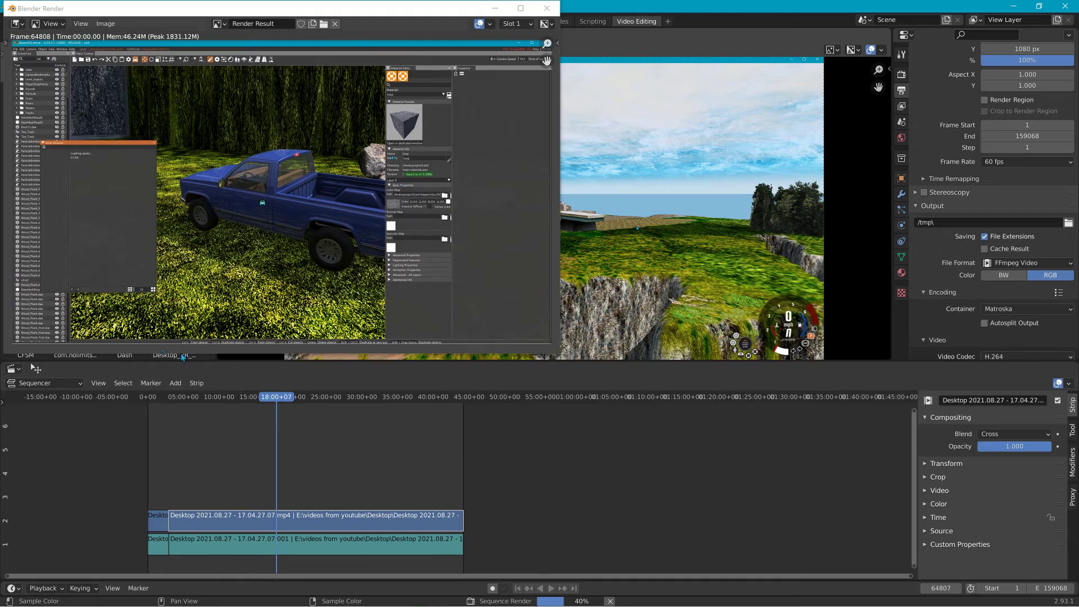
click(495, 8)
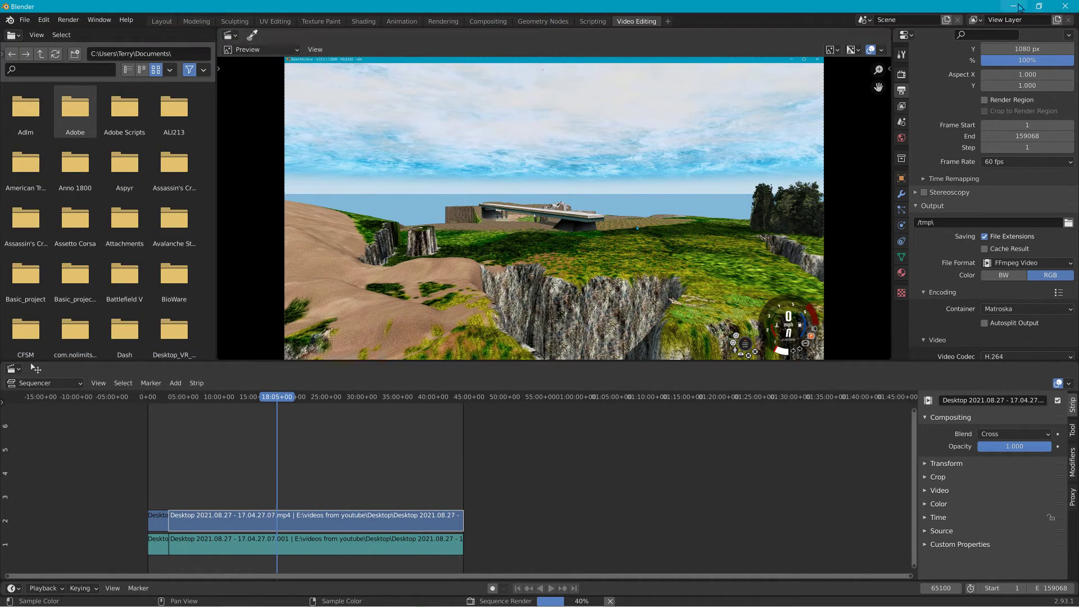
click(1014, 6)
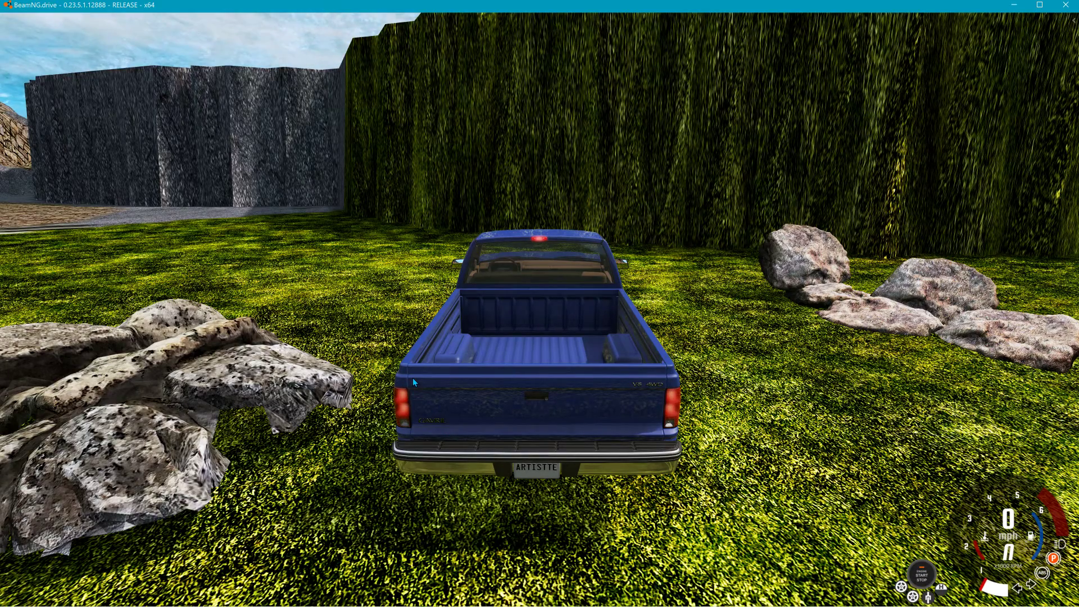
Step: Open the World Editor and select the Rocks70.dae rock pile beside the truck
key(F11)
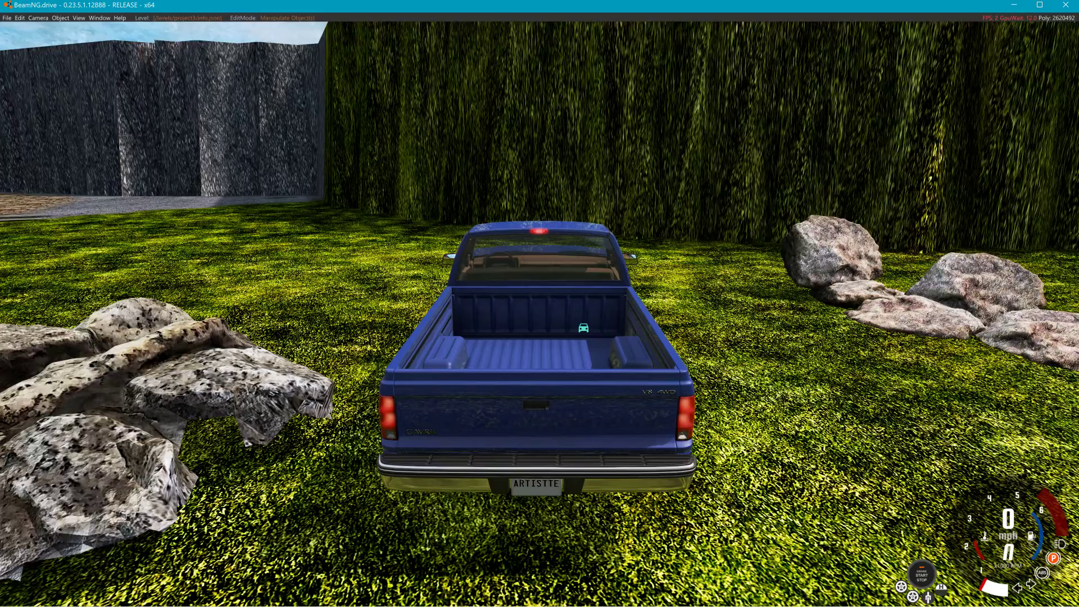
right_drag(376, 225, 303, 225)
right_drag(568, 432, 478, 391)
click(482, 419)
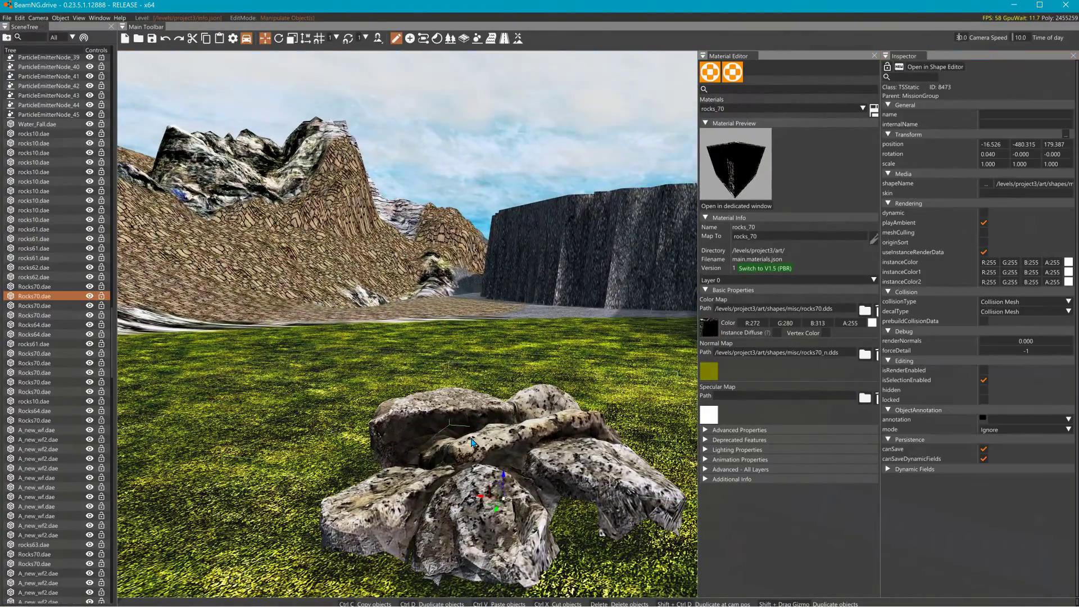
Step: Move the selected rock pile up and down along its vertical axis, raising it to a height of about 181.13
drag(510, 485, 505, 412)
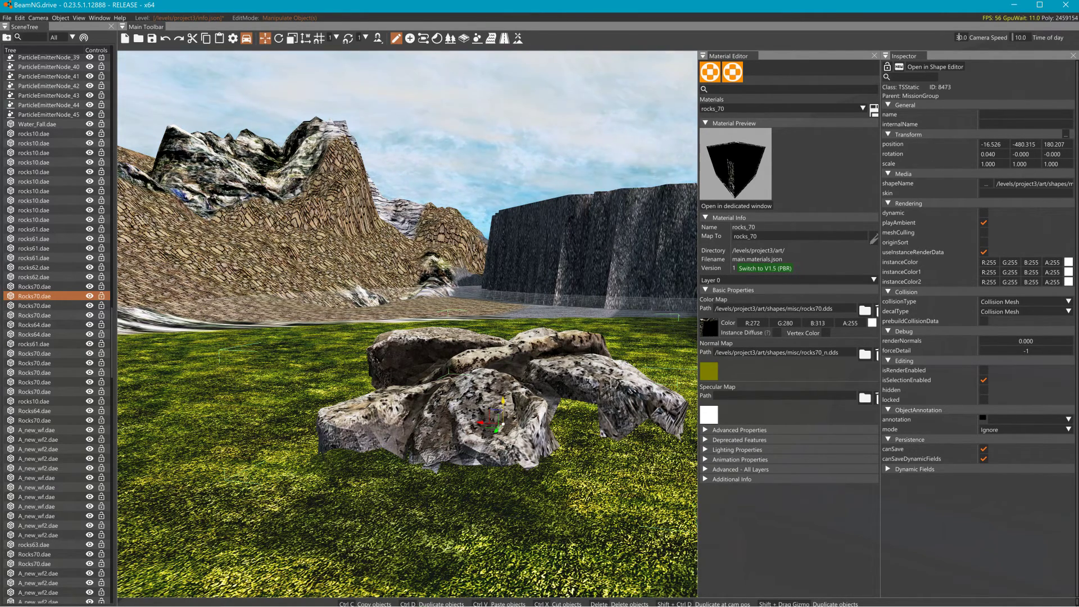
drag(504, 403, 509, 509)
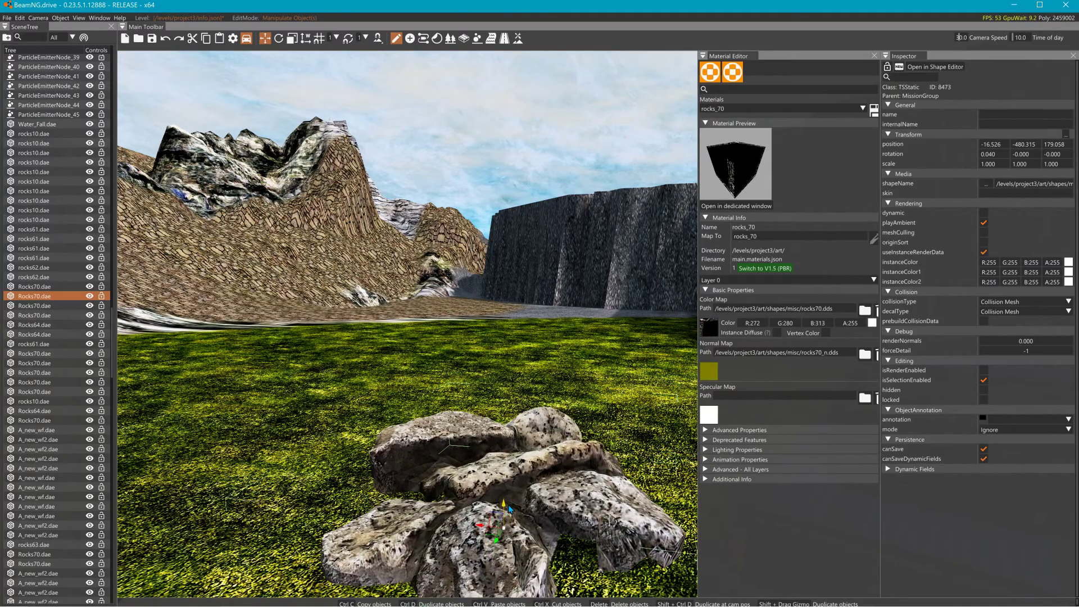
right_drag(518, 497, 483, 412)
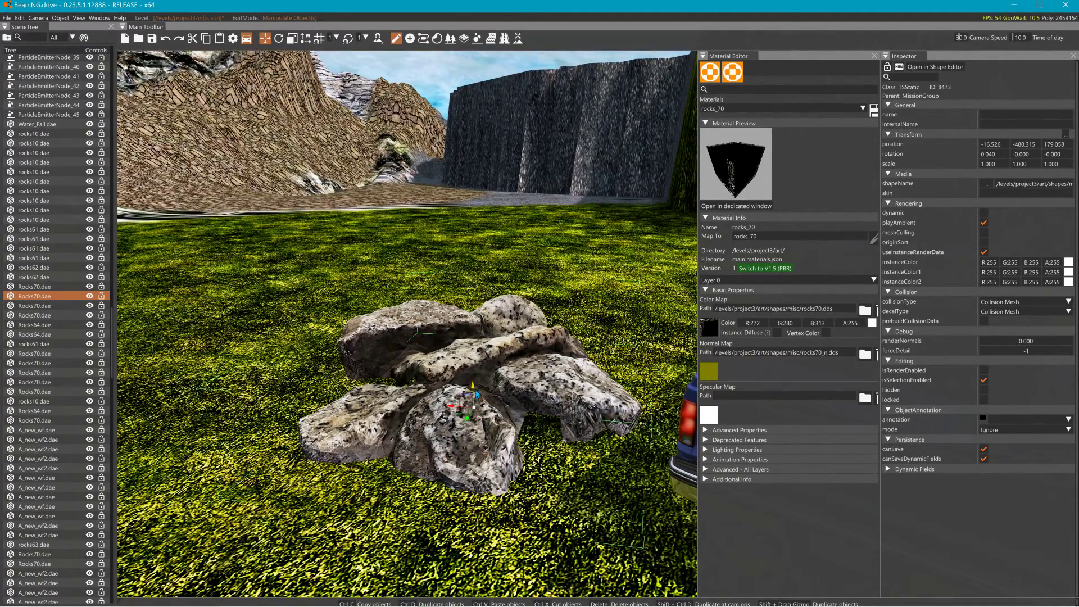
drag(475, 393, 474, 359)
right_drag(475, 359, 433, 293)
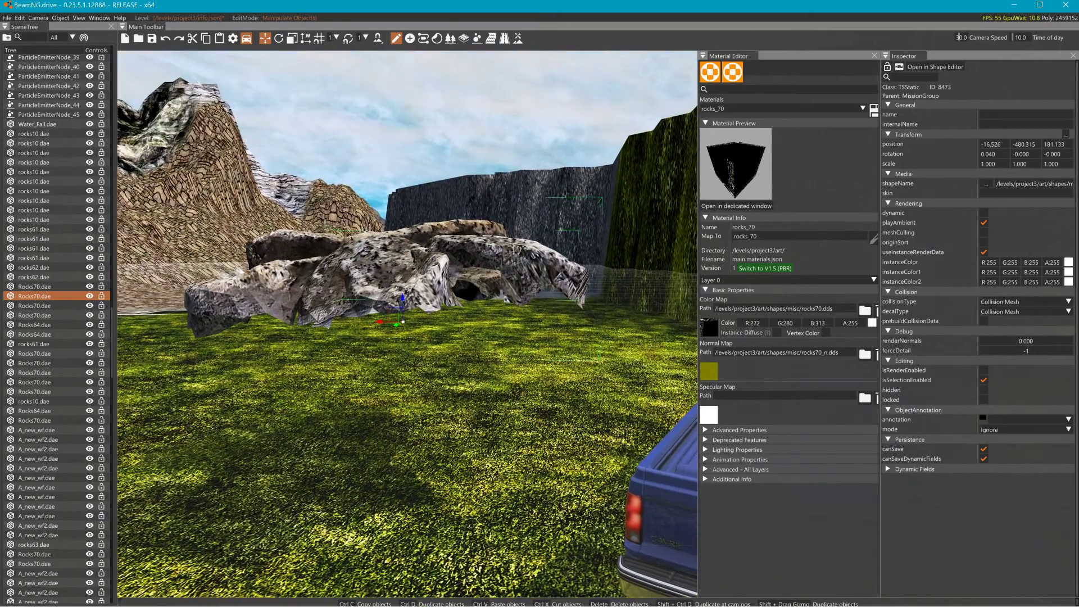
Step: Shift the rock pile to about X -16.72 and lower it onto the grass at a height of about 180.01
drag(403, 302, 404, 359)
right_drag(403, 359, 403, 338)
drag(385, 394, 388, 272)
right_drag(388, 272, 454, 444)
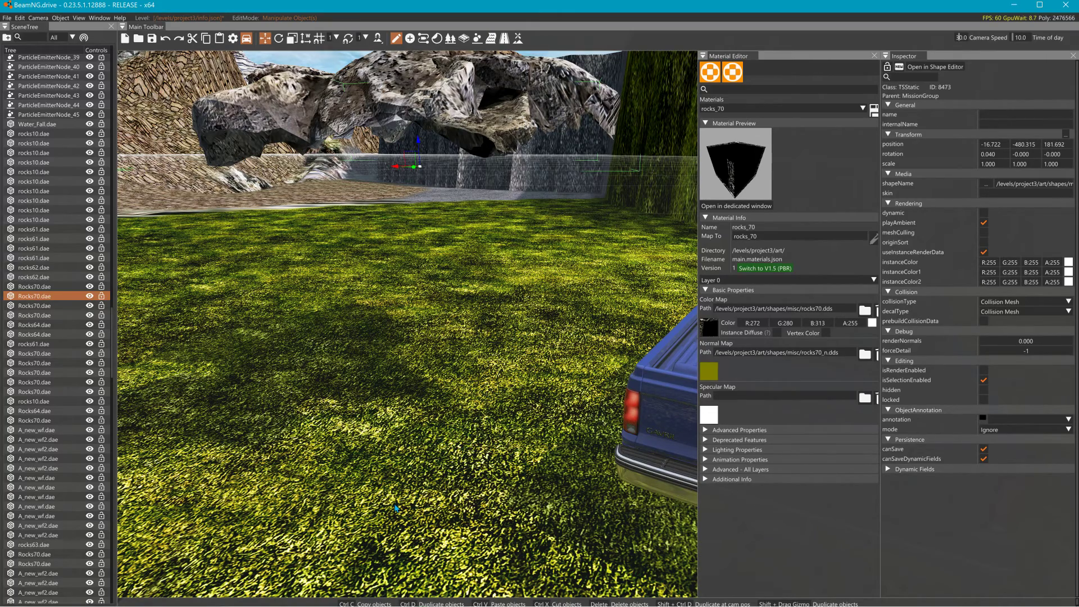
drag(424, 140, 473, 241)
right_drag(474, 241, 474, 163)
drag(323, 466, 321, 562)
right_drag(321, 562, 190, 88)
key(s)
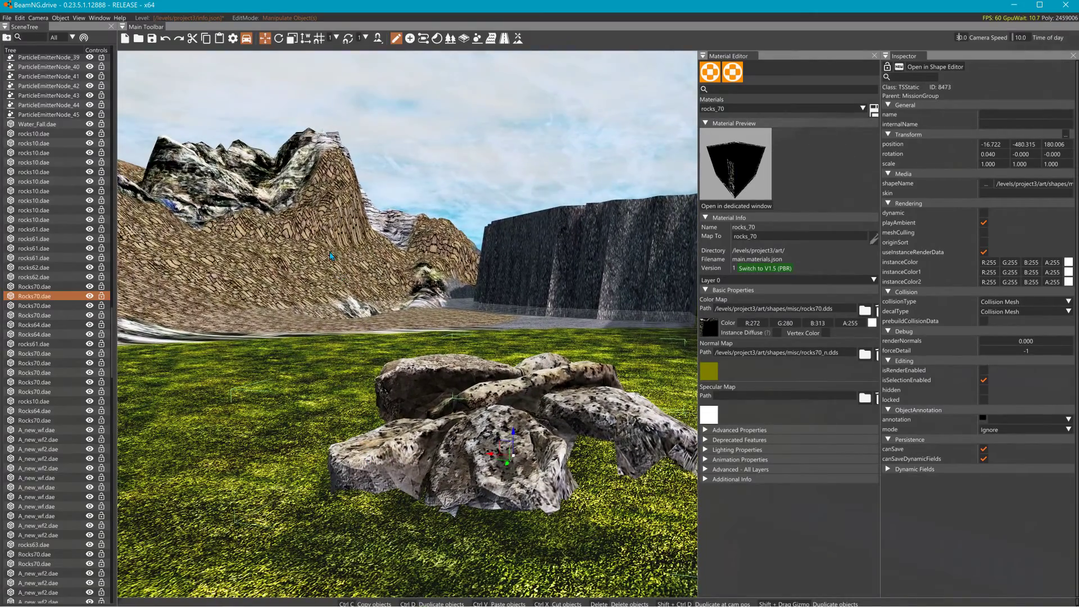
Step: Open the Asset Browser and filter it to show all models of the Project3 level
click(66, 19)
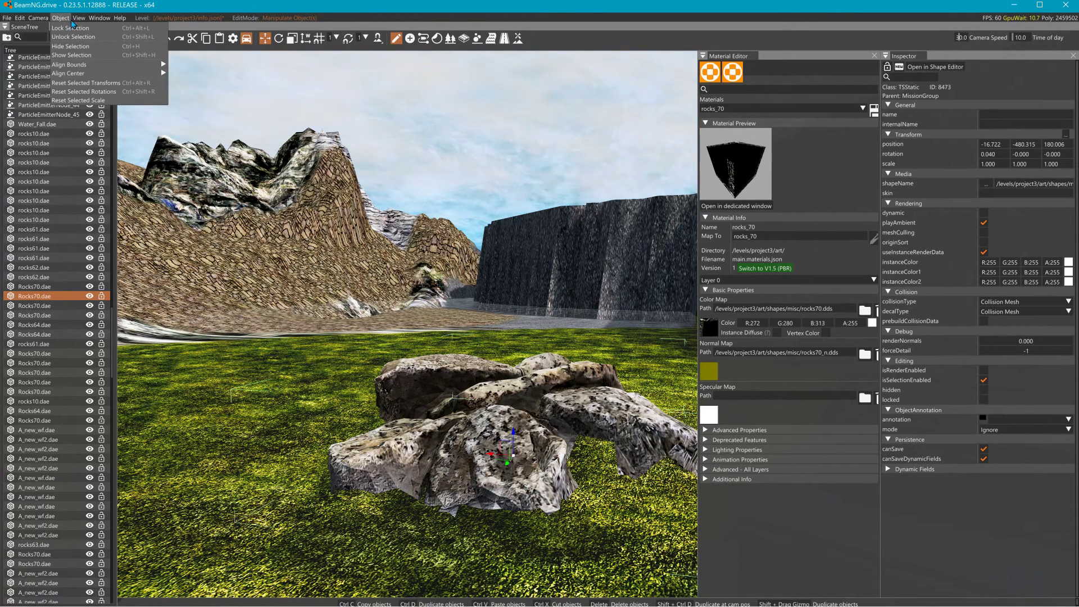
mouse_move(95, 20)
click(107, 38)
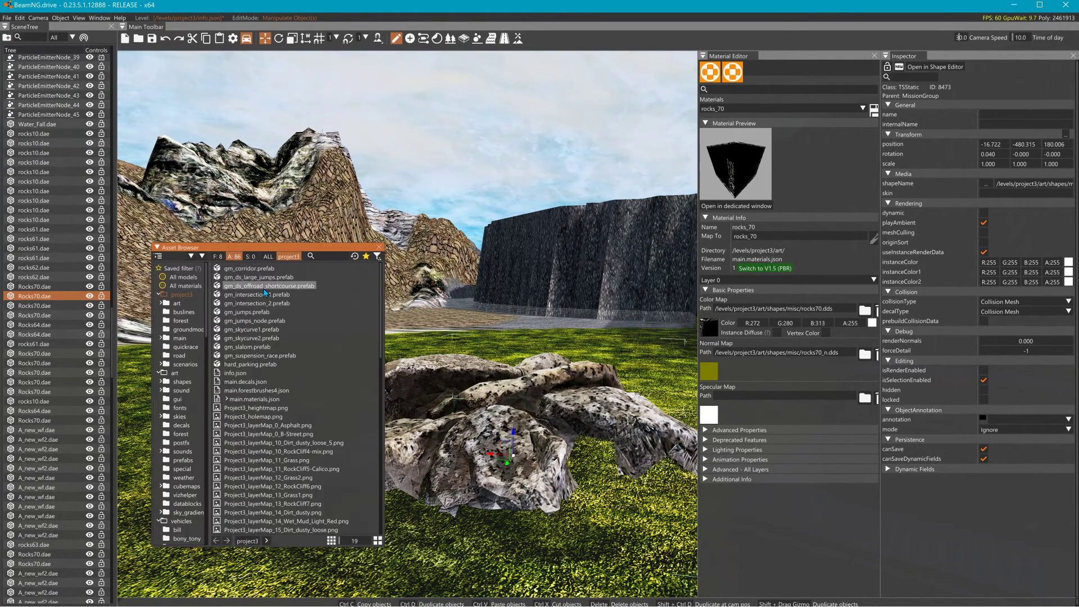
click(247, 268)
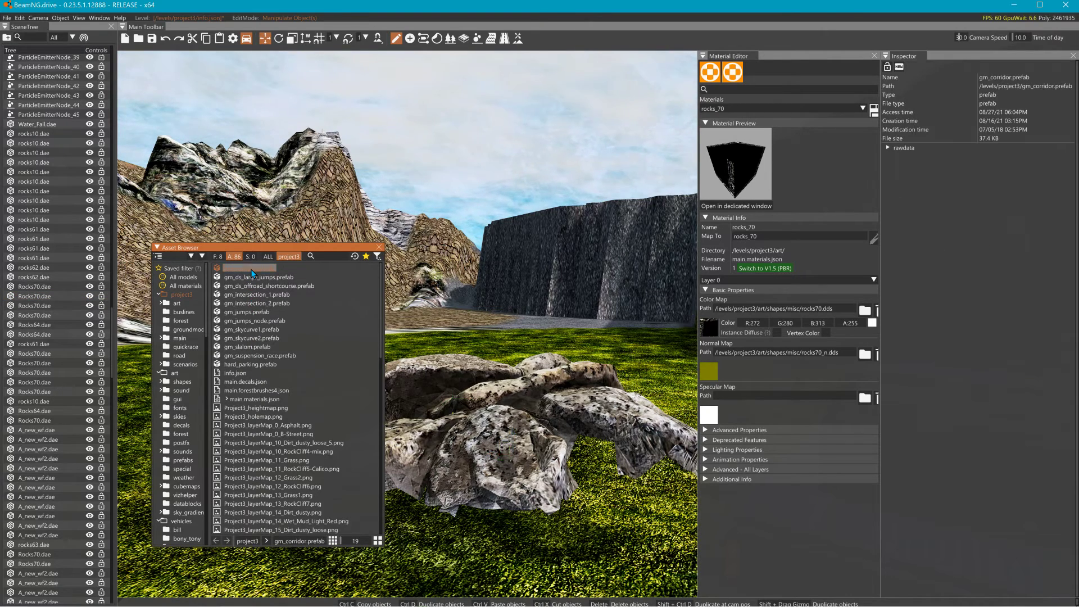
click(179, 277)
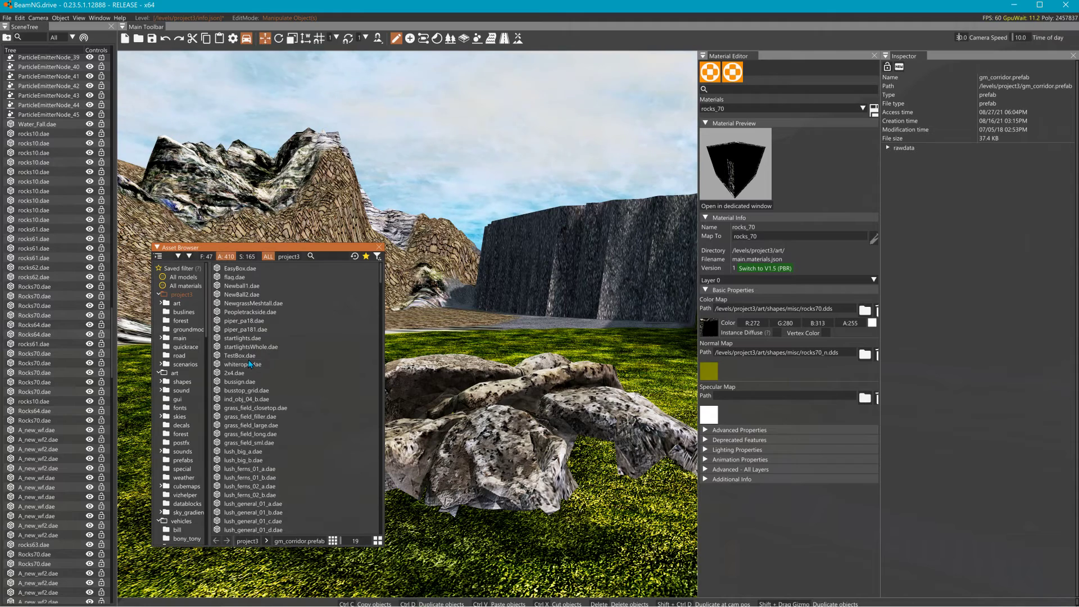
Step: Place the TestBox.dae model on the grass at about X -10.26, Y -495.30 and move the Asset Browser aside
drag(245, 357, 460, 342)
right_drag(460, 342, 534, 343)
key(w)
right_drag(241, 355, 382, 309)
key(w)
drag(293, 250, 235, 243)
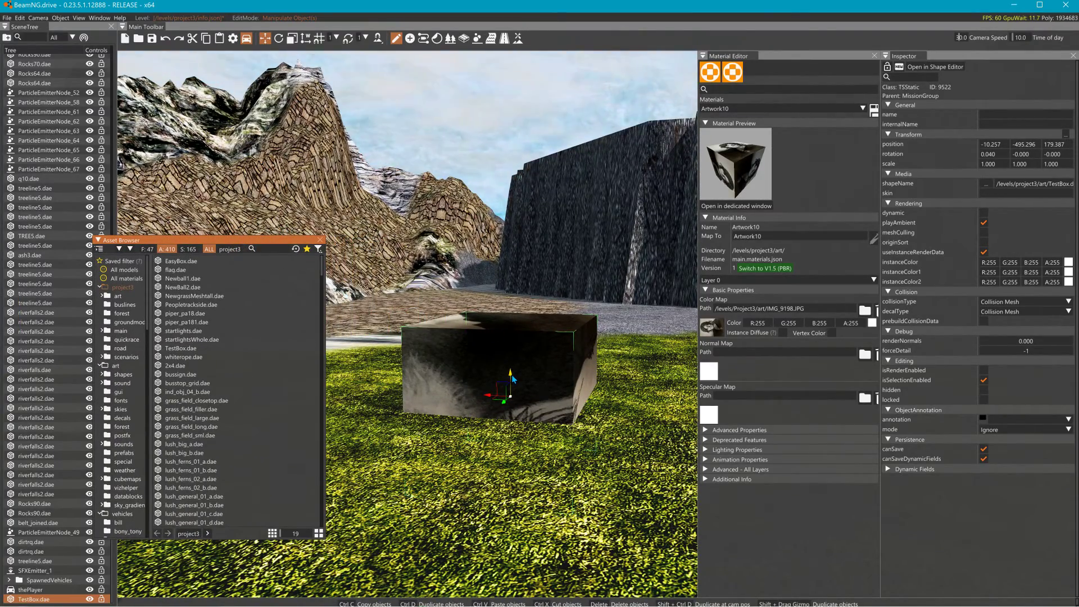
Step: Raise the test box to a height of about 180.37 and lower it back into the ground to about 179.29
drag(512, 380, 511, 304)
right_drag(604, 427, 612, 425)
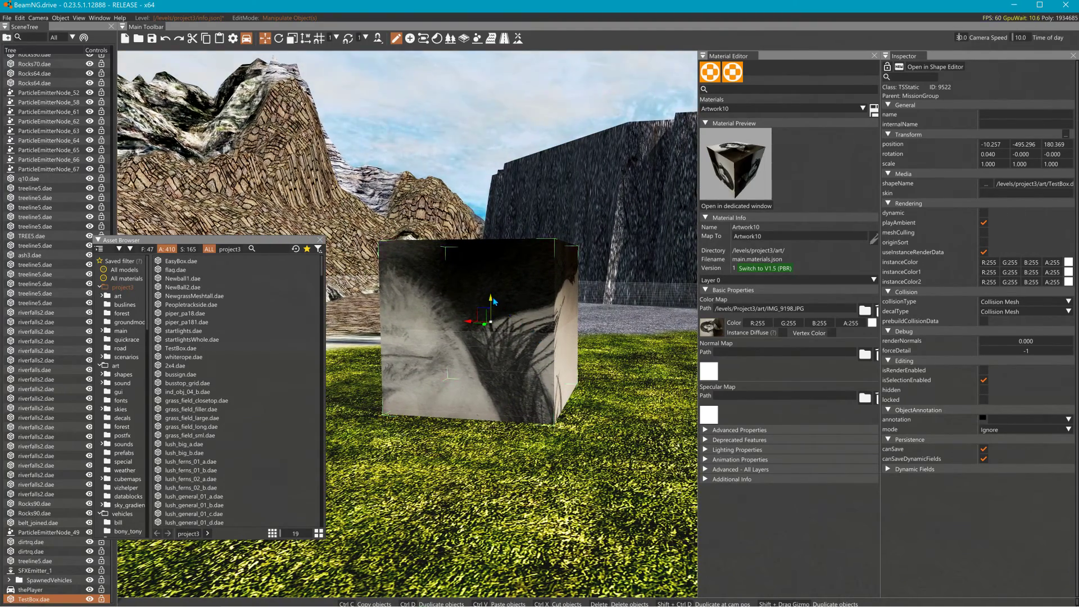
drag(493, 302, 492, 383)
right_drag(387, 344, 380, 349)
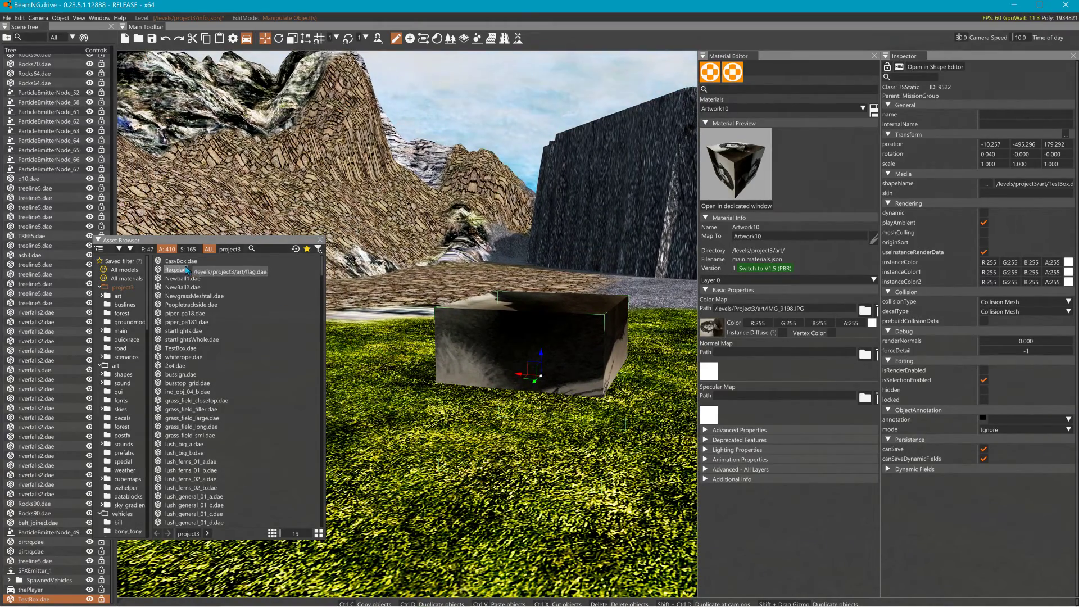
Step: Place the EasyBox.dae model on the grass beside the test box and preview the flag.dae mesh
drag(183, 266, 385, 342)
right_drag(400, 364, 349, 364)
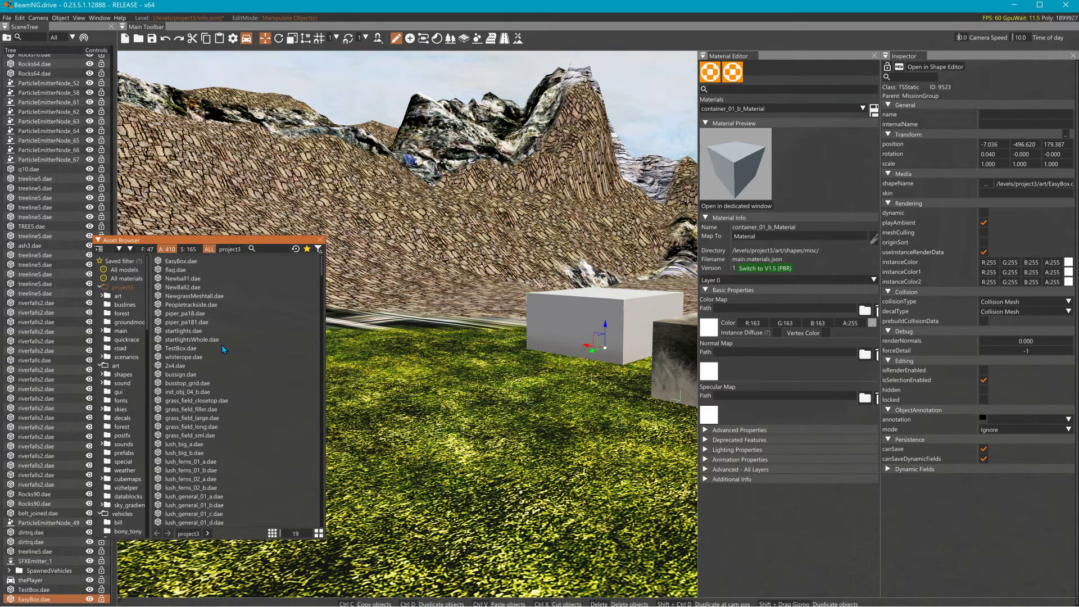
drag(175, 269, 213, 273)
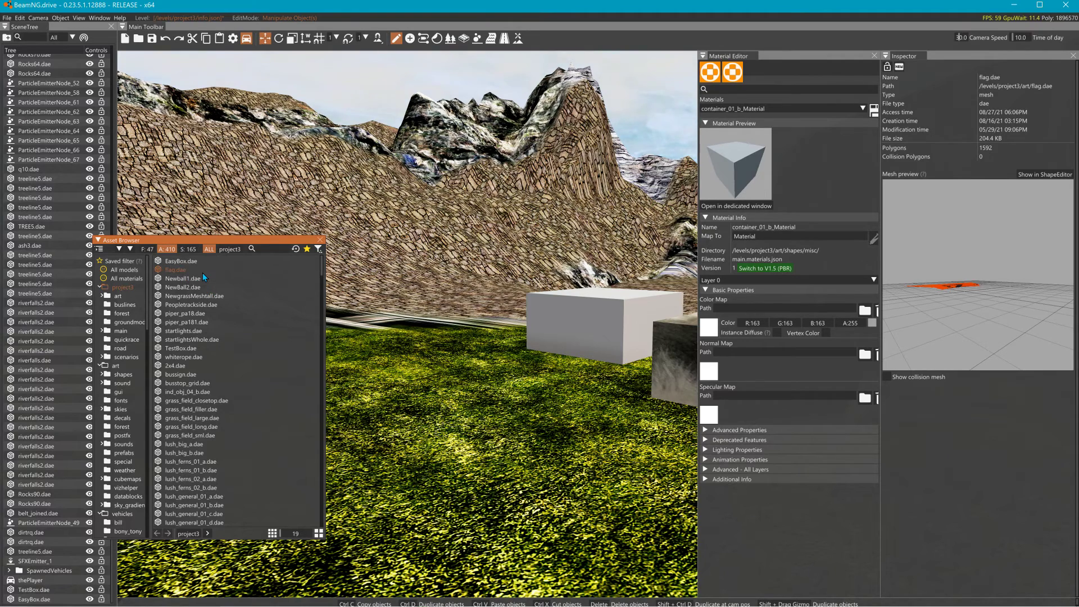
Step: Place the 2x4.dae plank on the grass near the boxes at about X -7.02, Y -492.59 and close the Asset Browser
drag(183, 357, 438, 401)
drag(315, 359, 417, 398)
right_drag(417, 398, 485, 398)
mouse_move(480, 329)
mouse_down()
mouse_move(479, 338)
mouse_move(476, 328)
mouse_up()
right_drag(518, 328, 609, 329)
right_drag(518, 328, 425, 295)
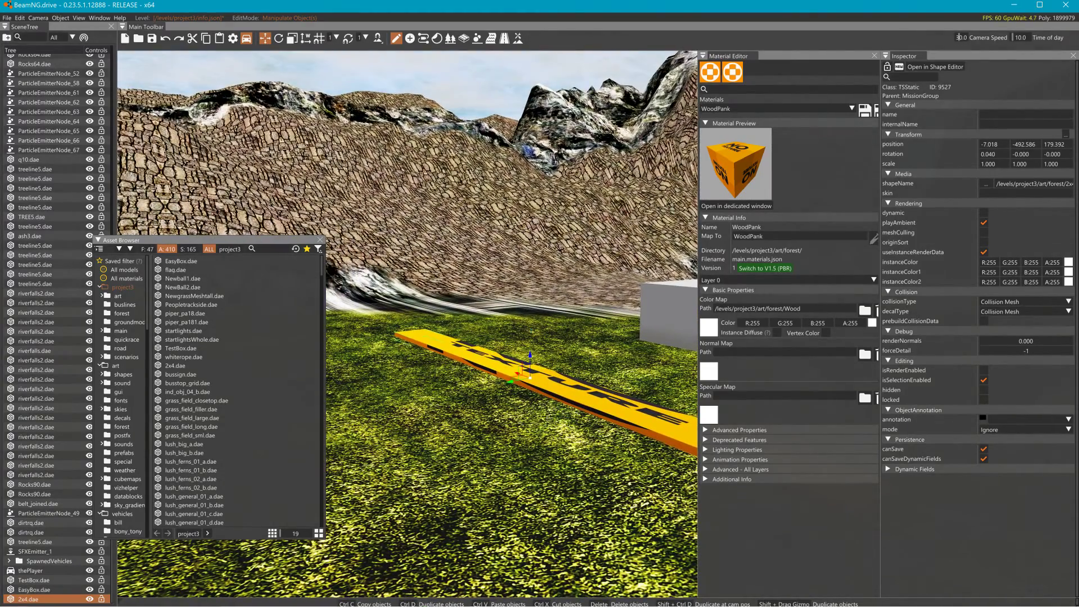
click(320, 240)
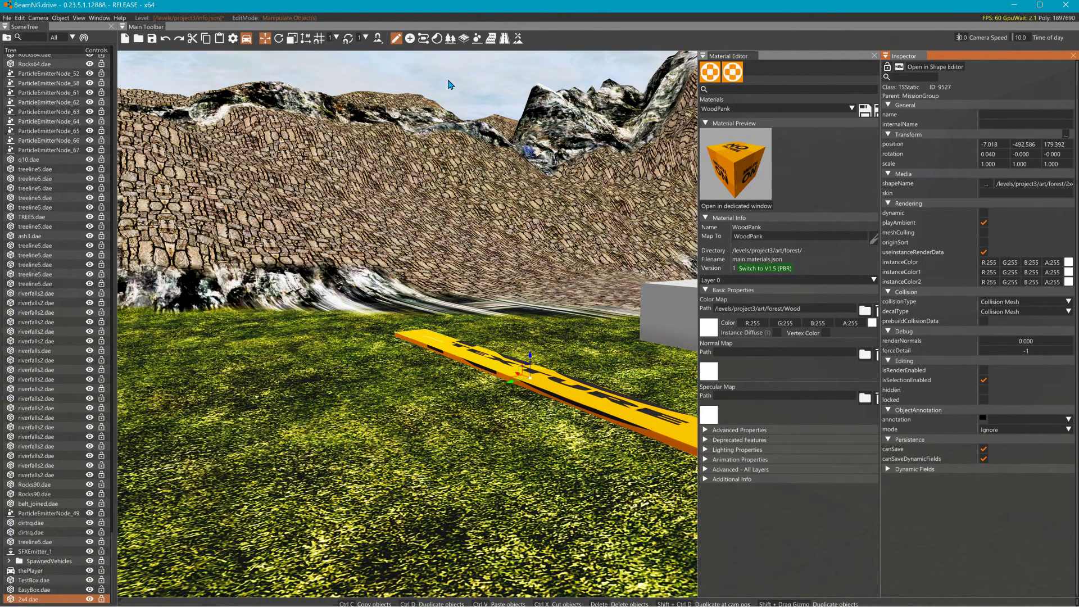
Step: Switch to the Forest Editor and show its list of forest meshes
click(447, 45)
click(449, 41)
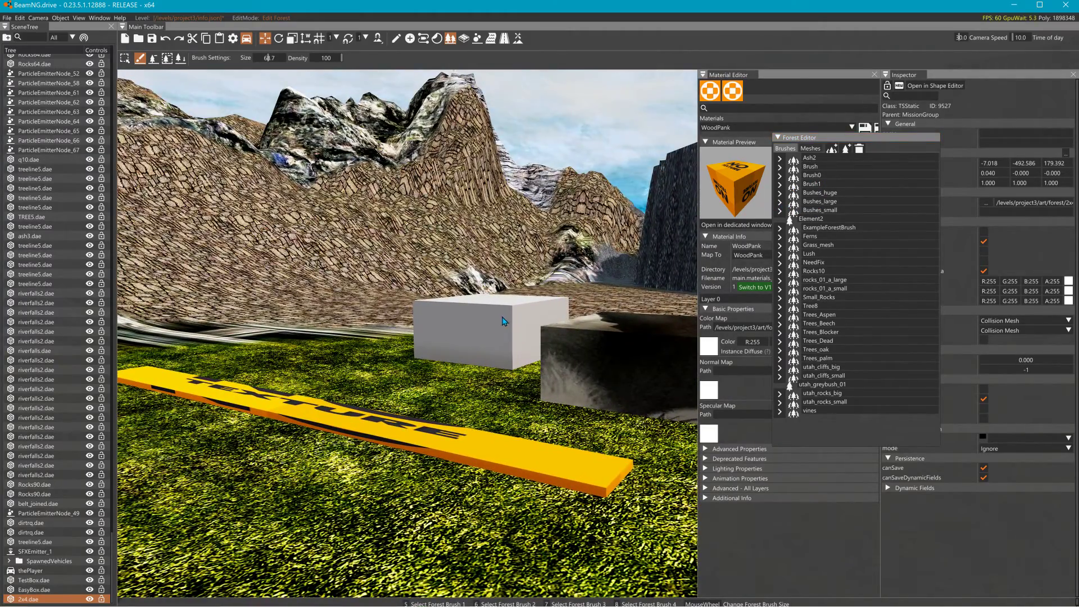
right_drag(507, 324, 624, 325)
key(w)
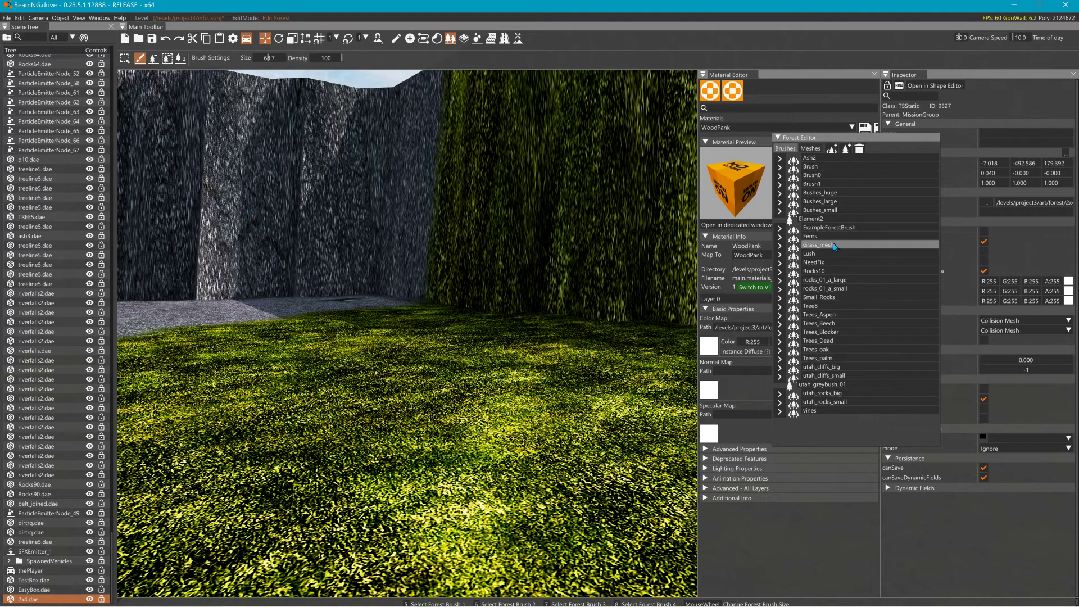
click(810, 149)
Step: Start adding a new forest mesh and browse to the /Levels/Project3/art/shapes/misc/ folder
click(833, 149)
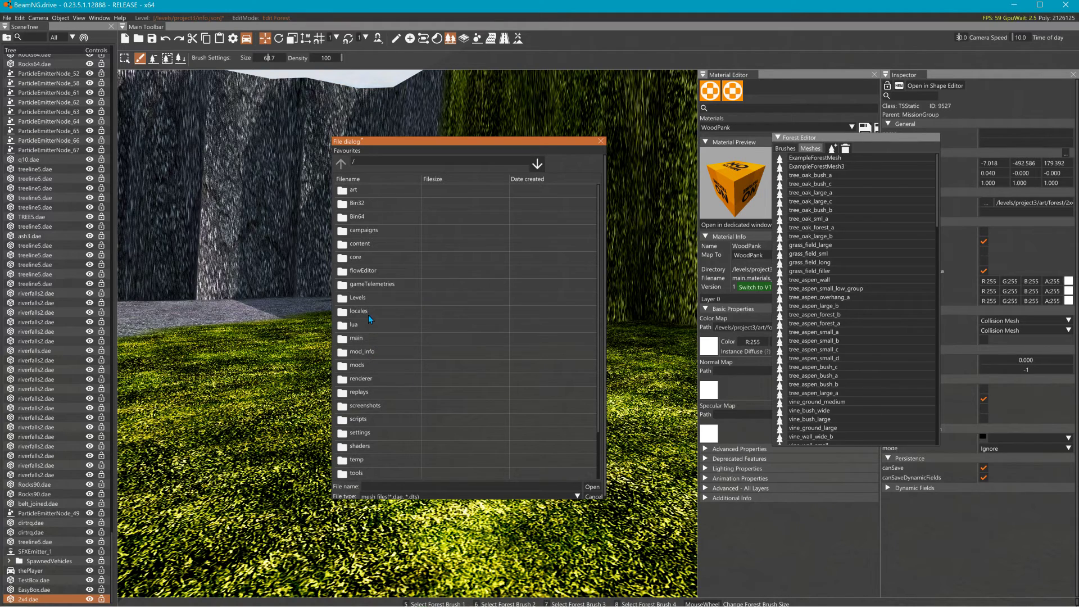
double_click(366, 296)
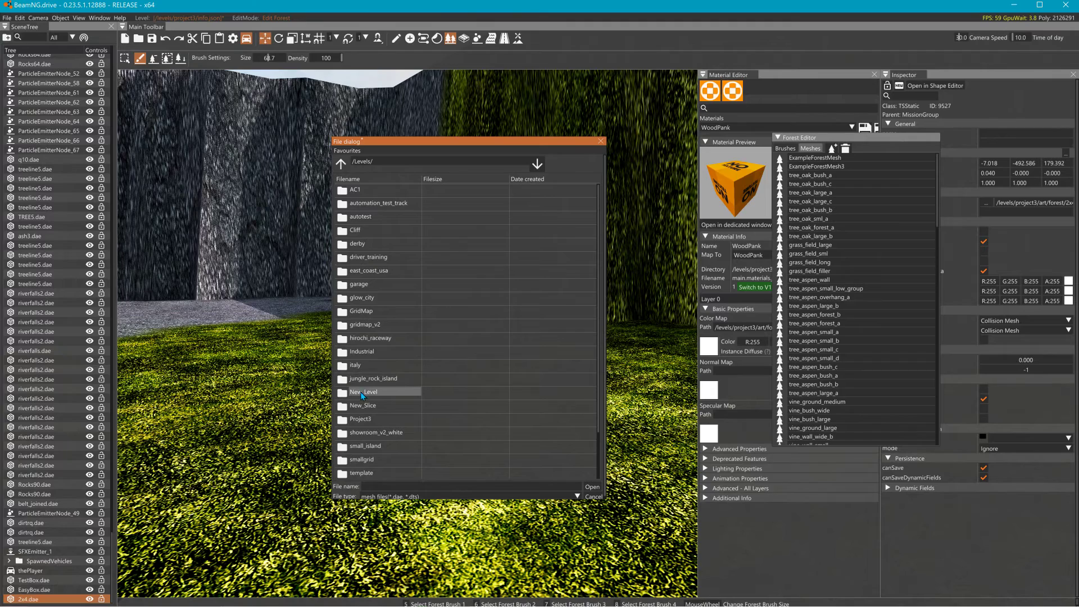
double_click(363, 418)
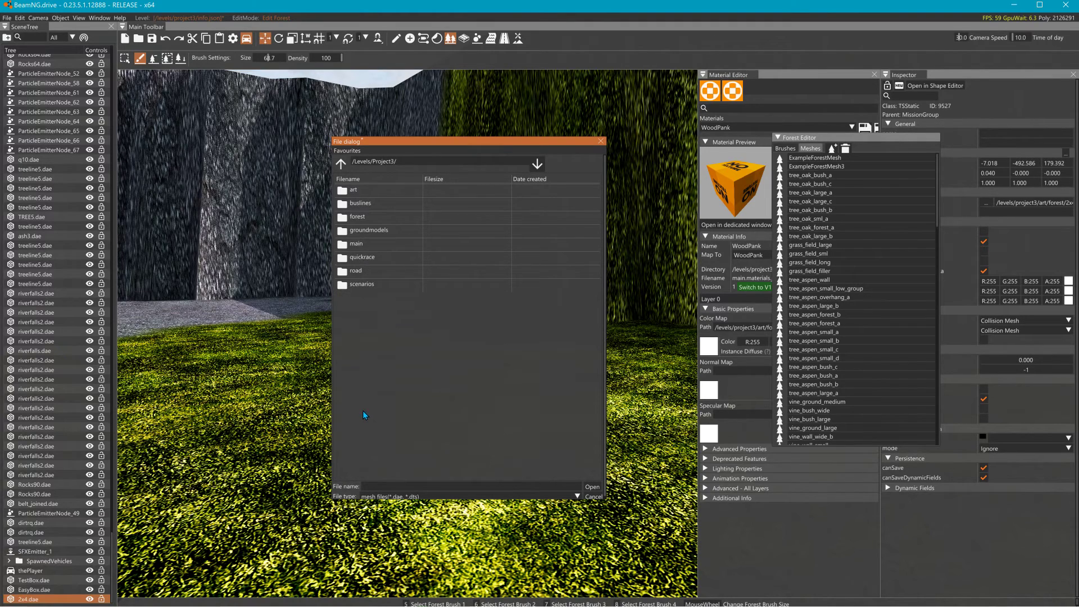
double_click(360, 190)
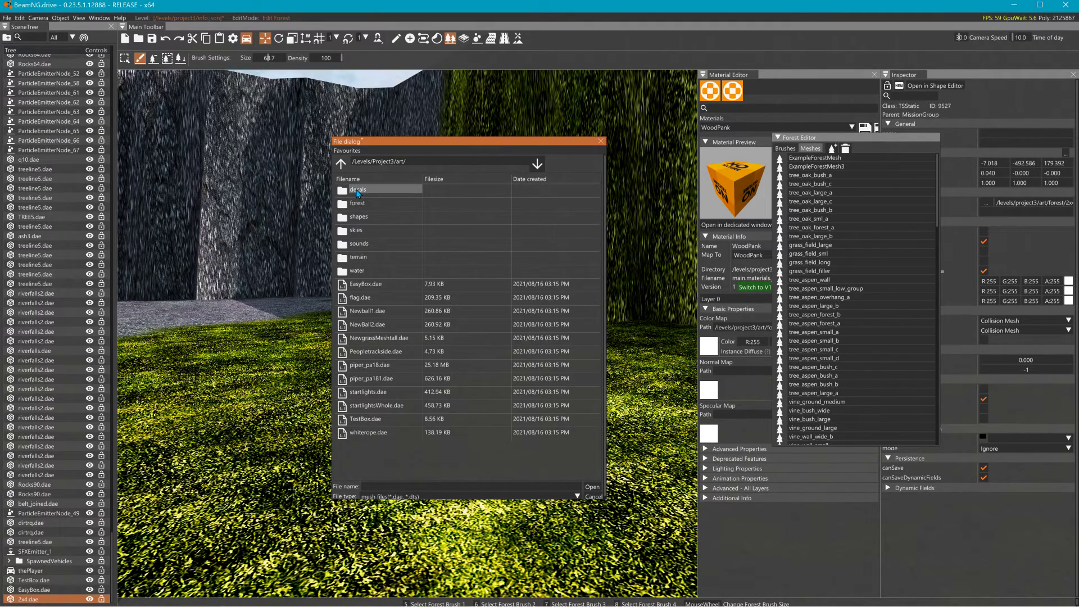
double_click(365, 217)
double_click(362, 217)
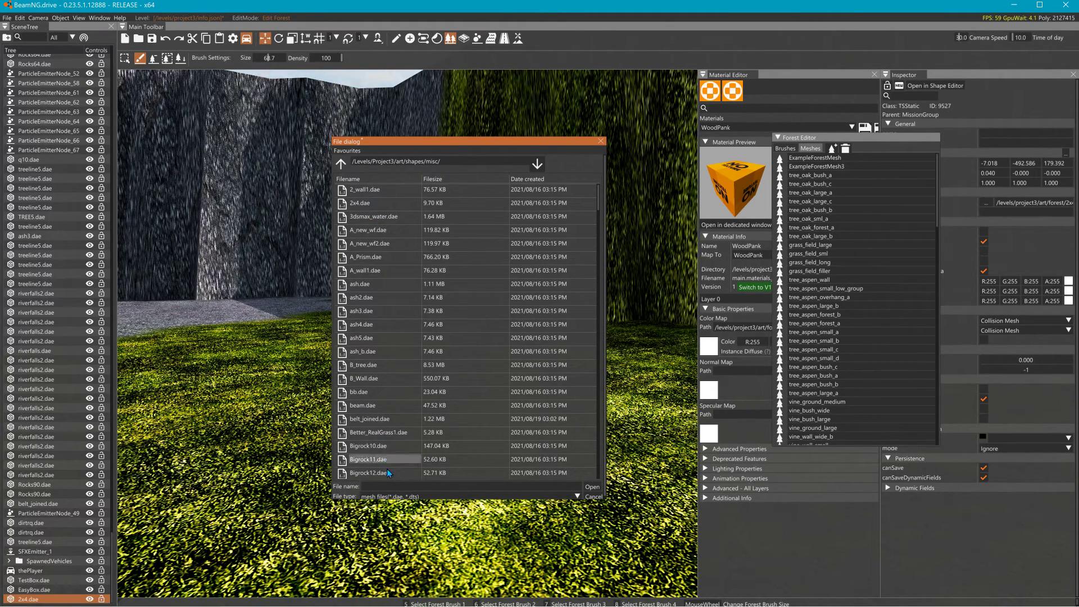
Step: Filter the mesh files by "tes" and by "Te", and close the file dialog without choosing one
text(tes)
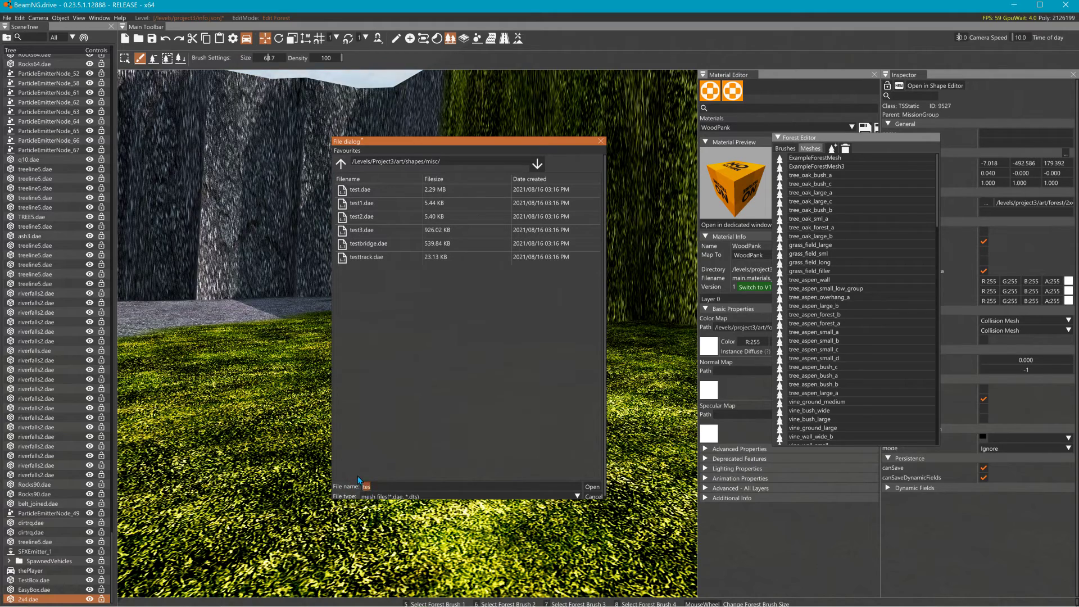
text(Te)
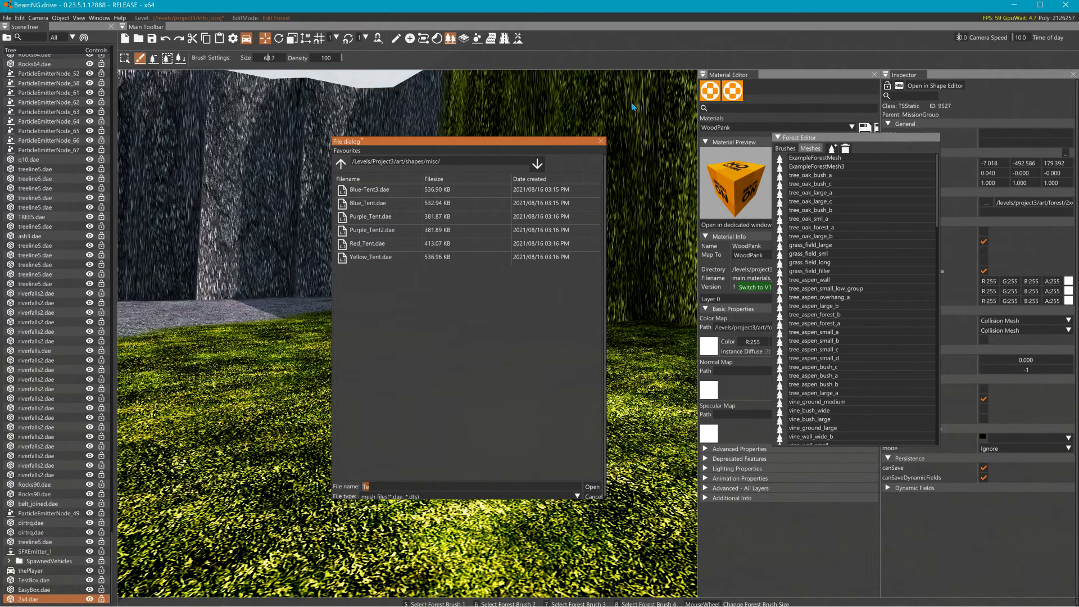
click(601, 142)
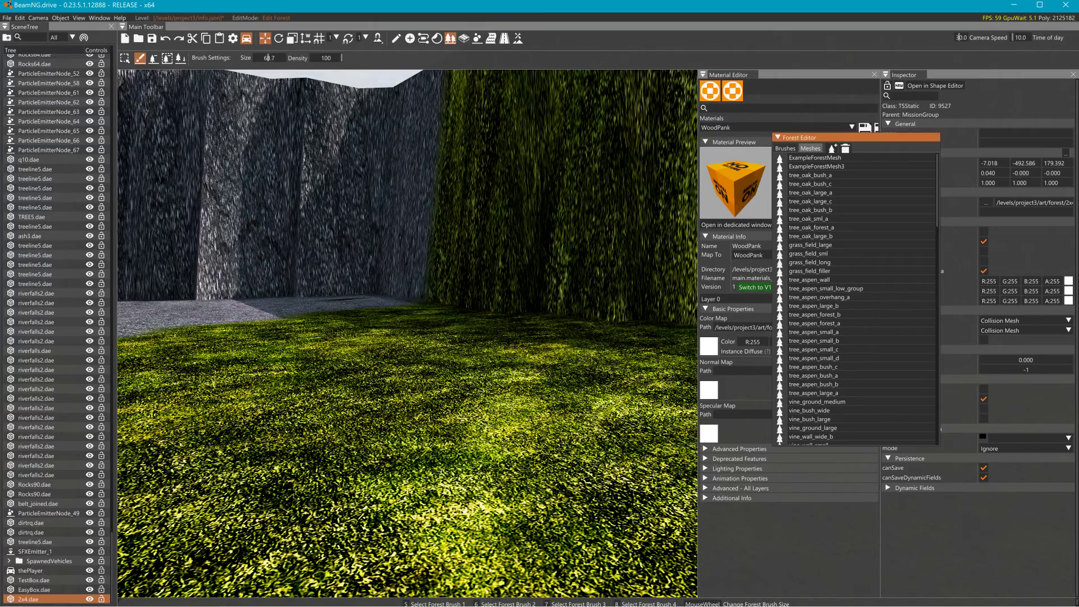
Step: Switch to object manipulation and select the white box and the dark textured box in turn to check their shape file paths
right_drag(385, 272, 247, 272)
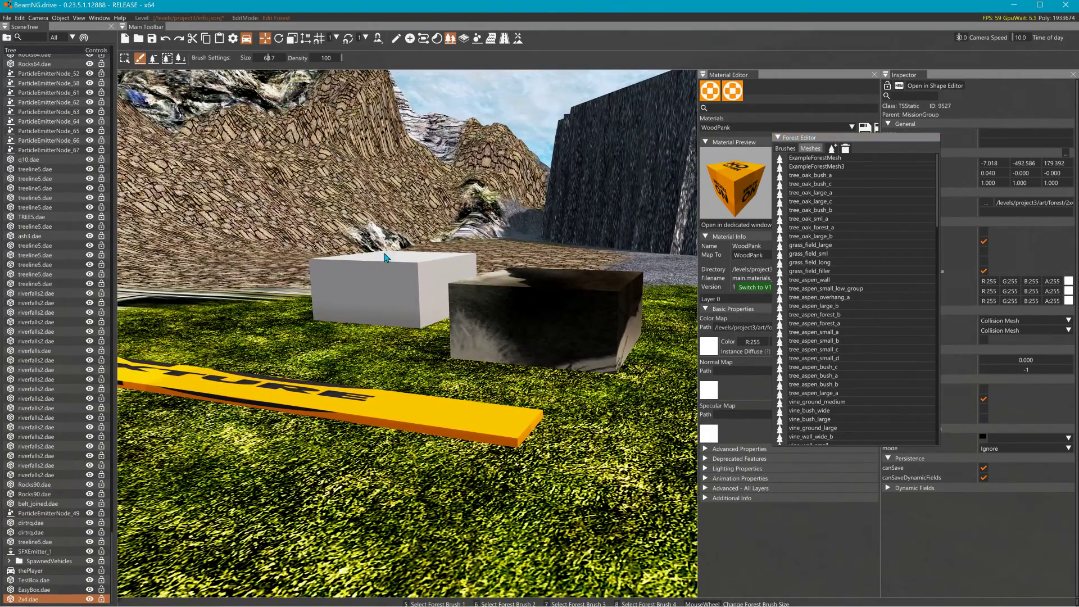
click(396, 38)
click(407, 290)
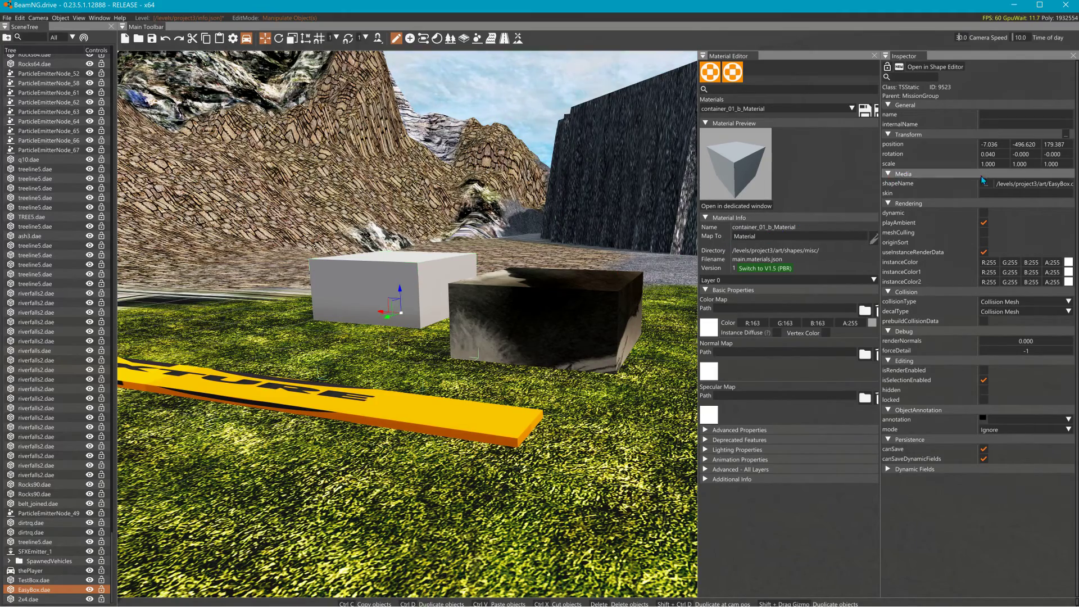
click(506, 319)
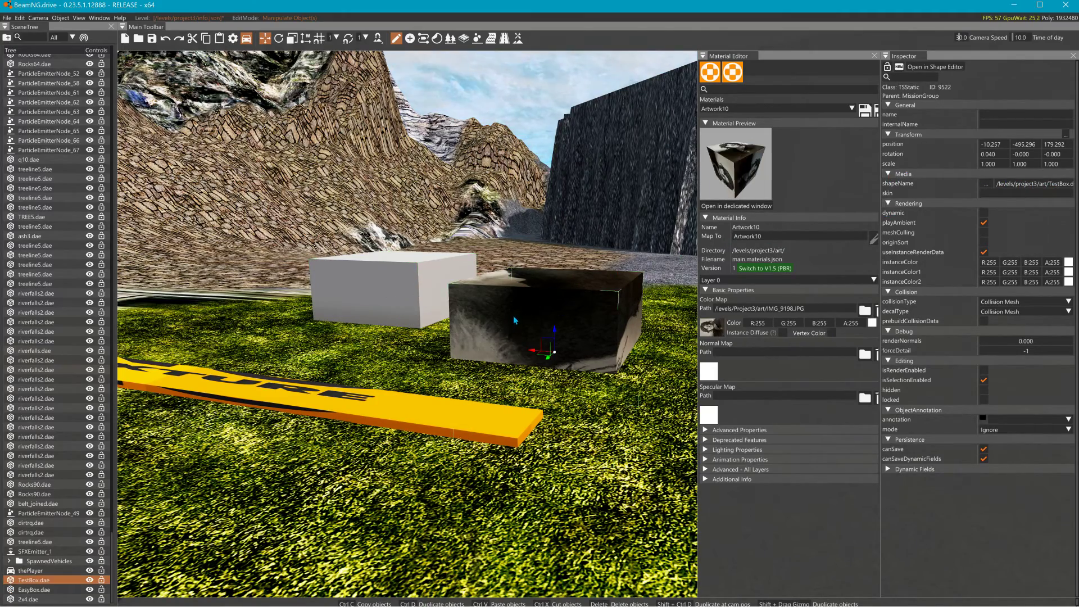
key(w)
right_drag(609, 301, 654, 295)
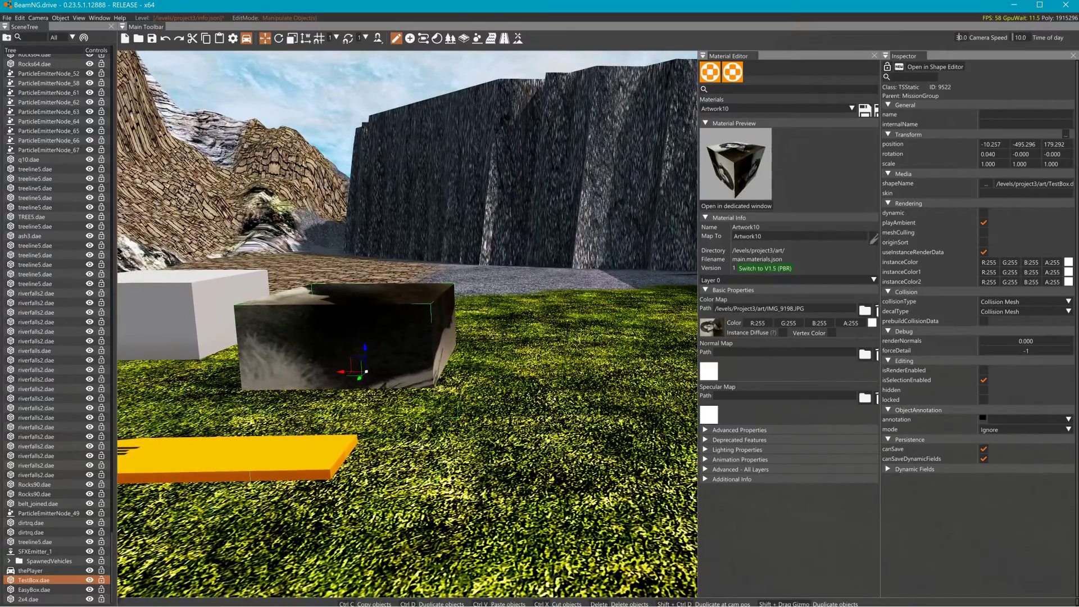
right_drag(393, 174, 492, 161)
Step: Return to the Forest Editor, start adding a new forest mesh, and browse to the /Levels/Project3/art/shapes/misc/ folder
click(450, 37)
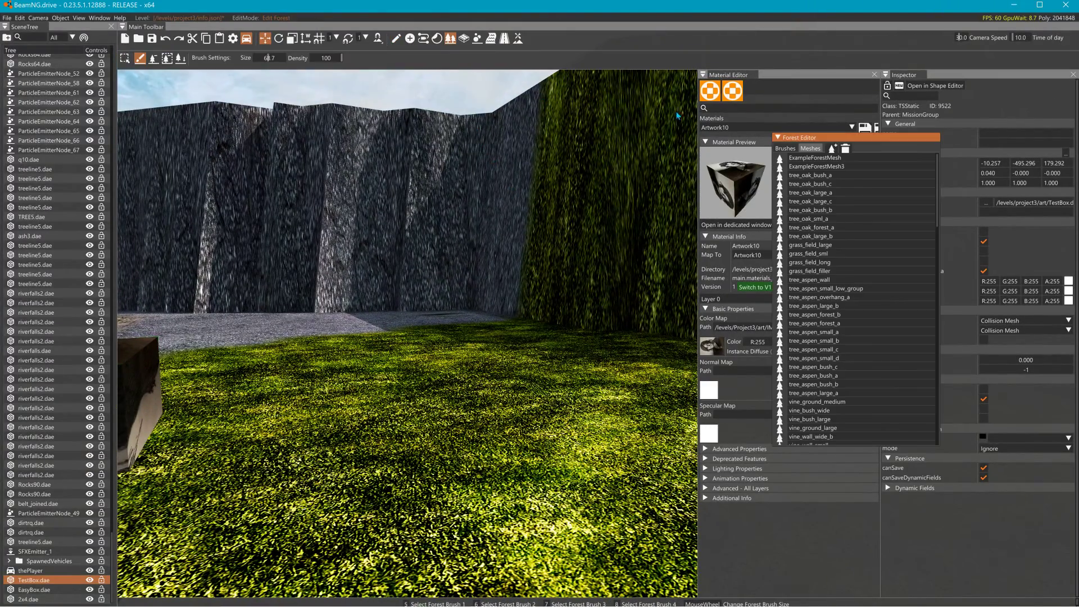
click(832, 148)
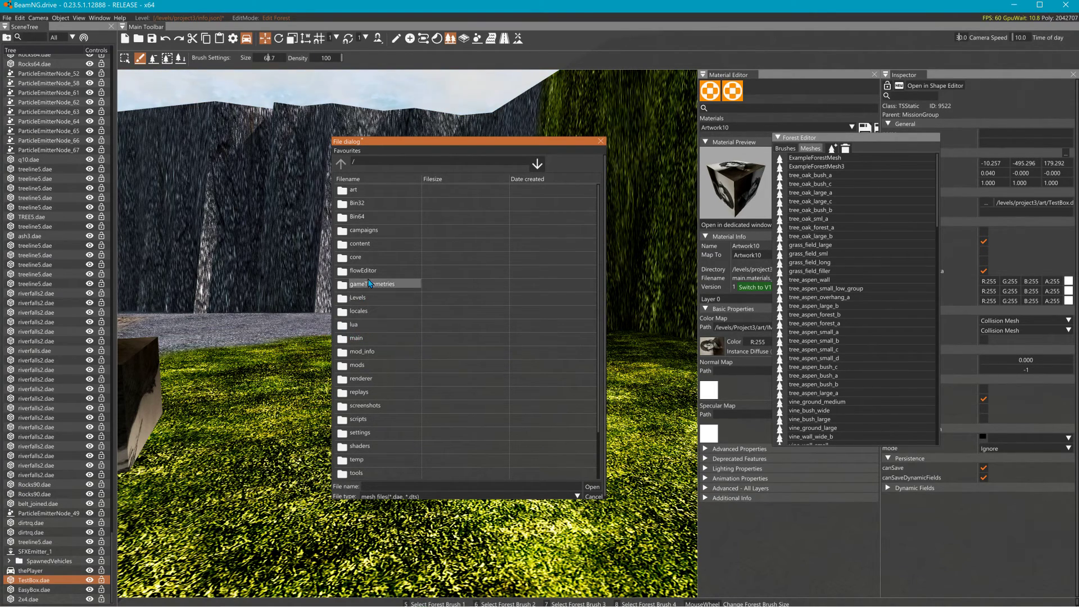
double_click(363, 298)
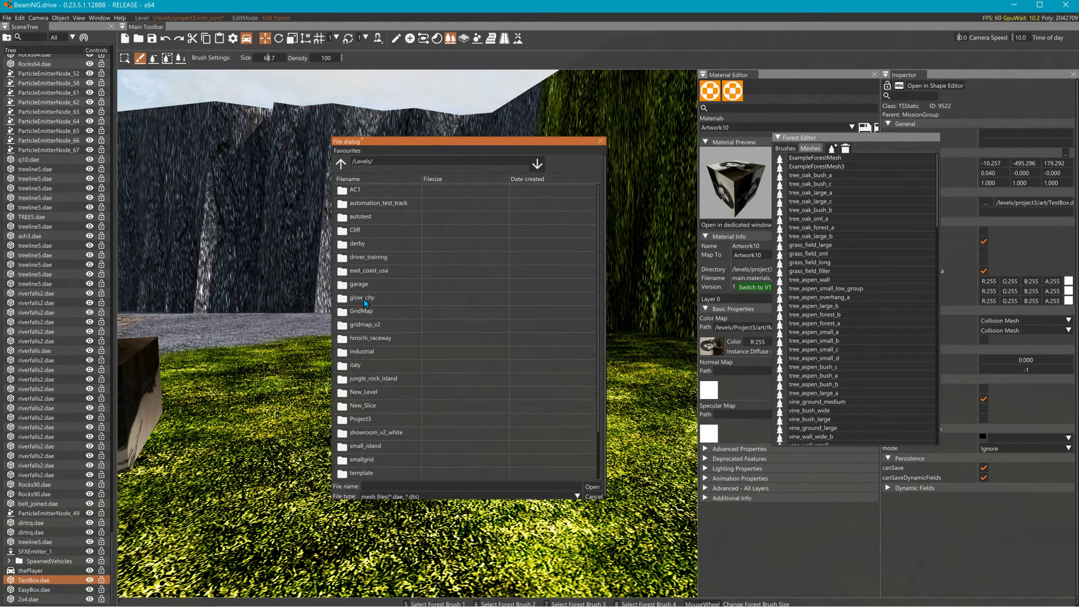
double_click(363, 419)
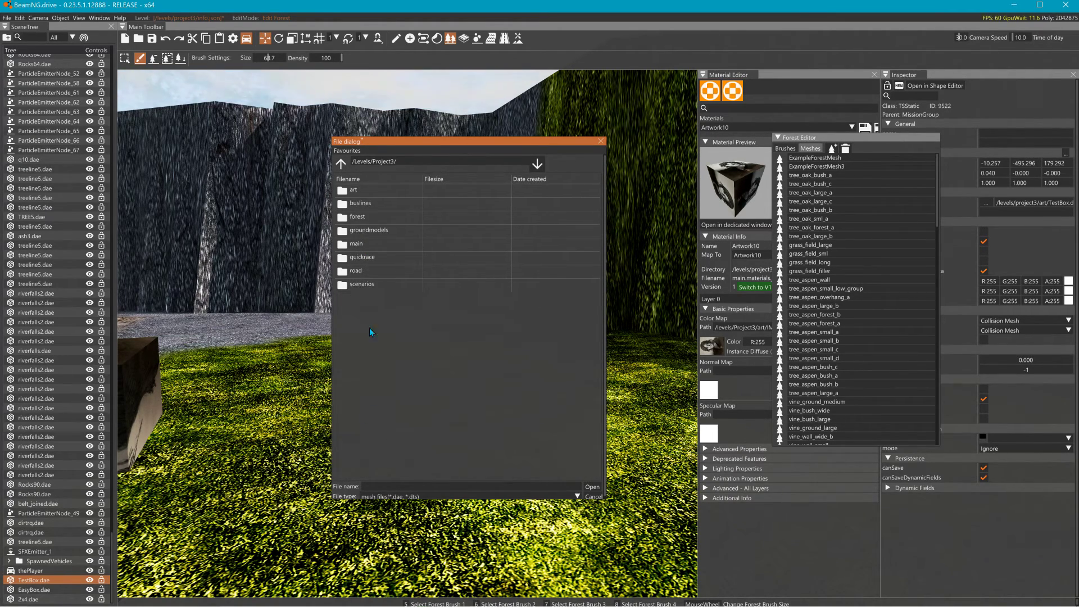
double_click(367, 191)
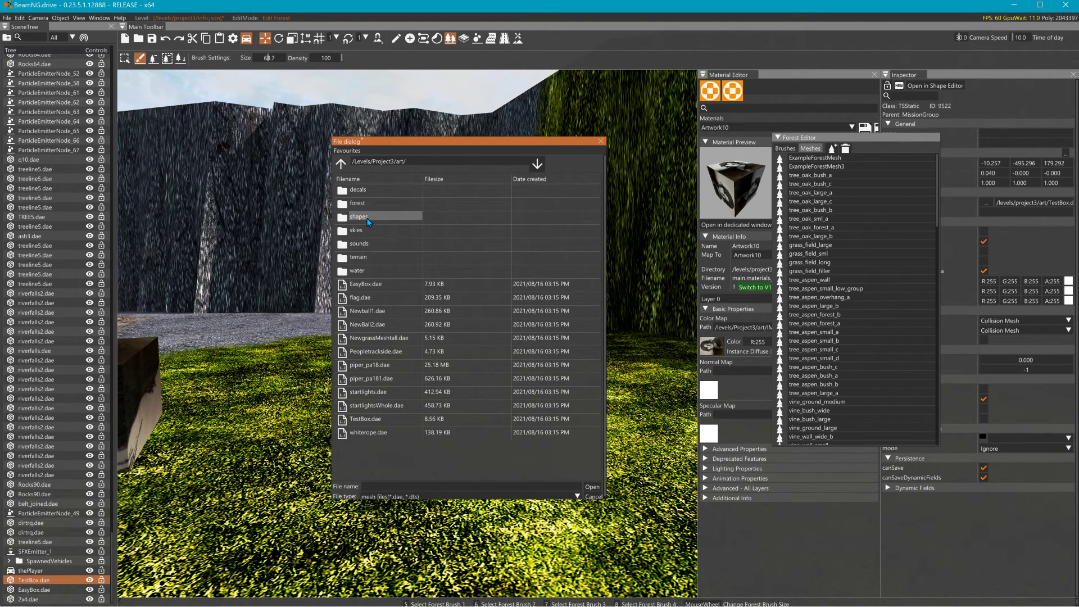
double_click(366, 218)
double_click(367, 219)
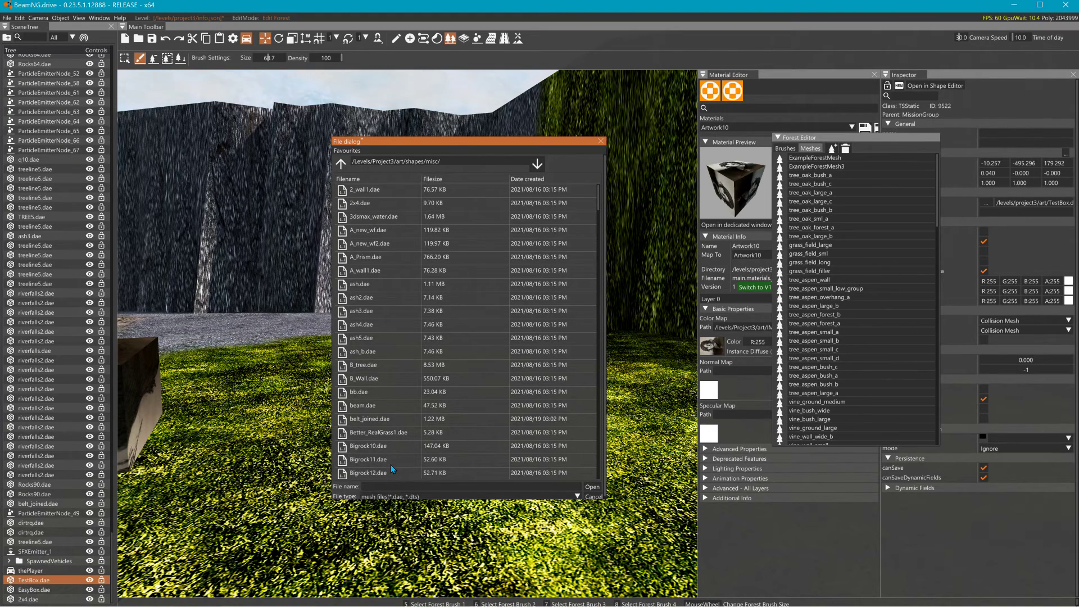
Step: Search the misc folder's mesh files for "Te" and "Test", and clear the file name filter
text(Tw)
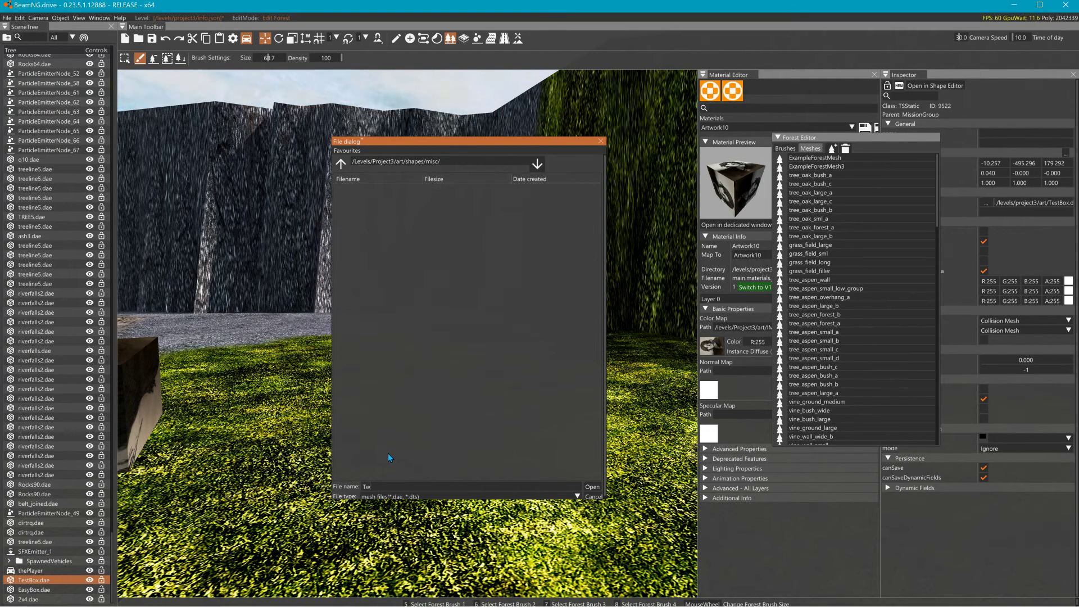
key(BackSpace)
text(e)
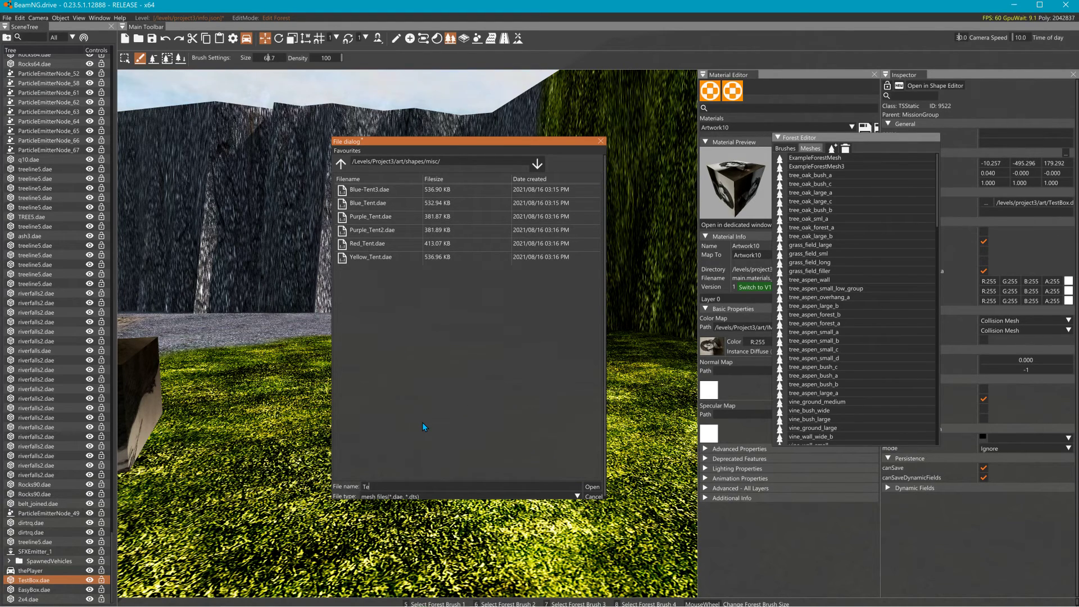
text(st)
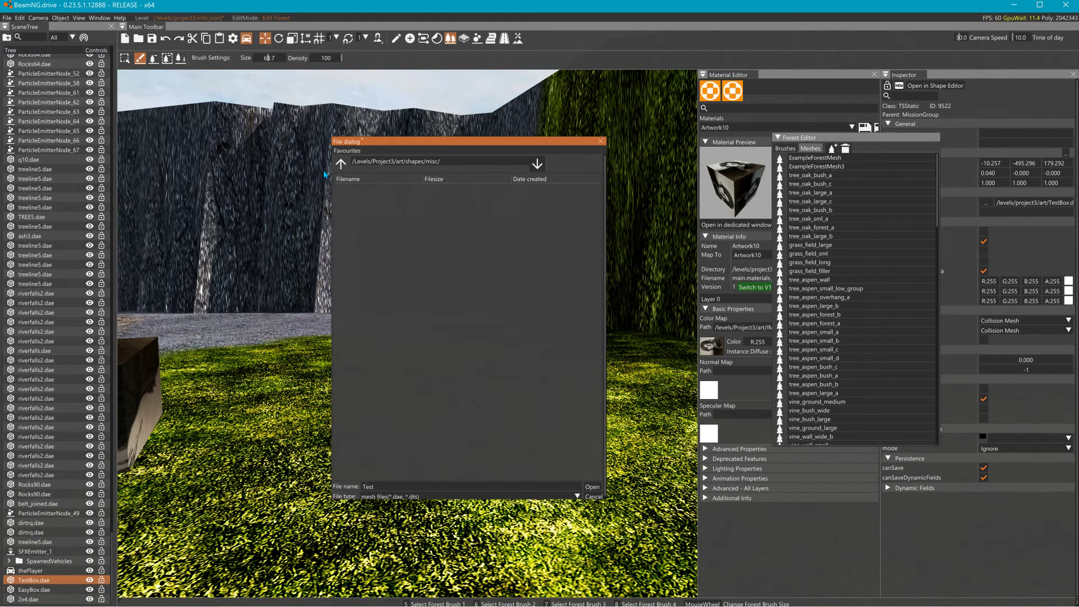
click(341, 163)
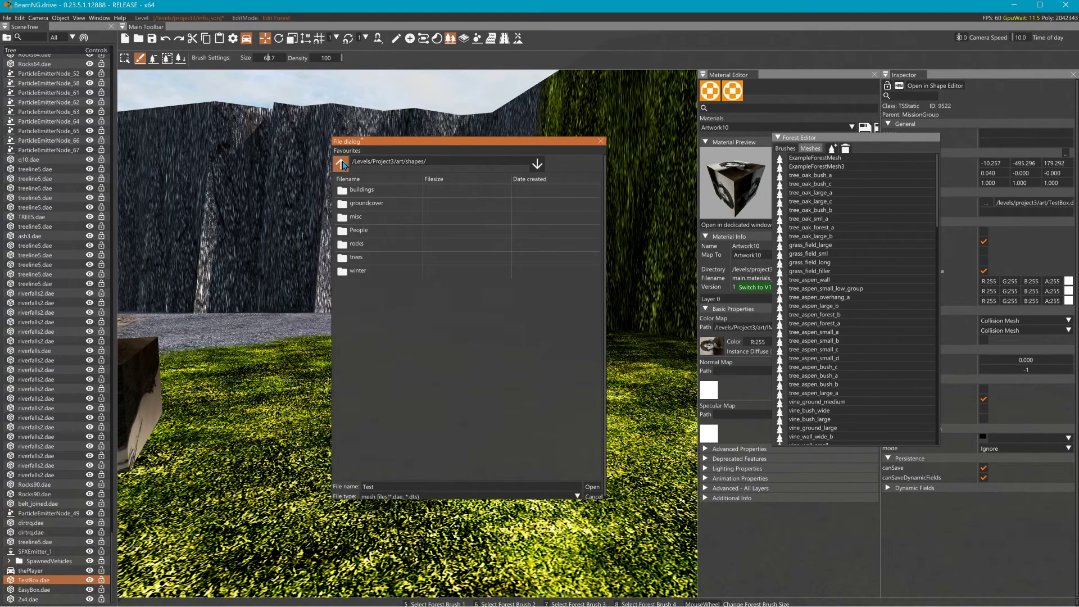
double_click(365, 213)
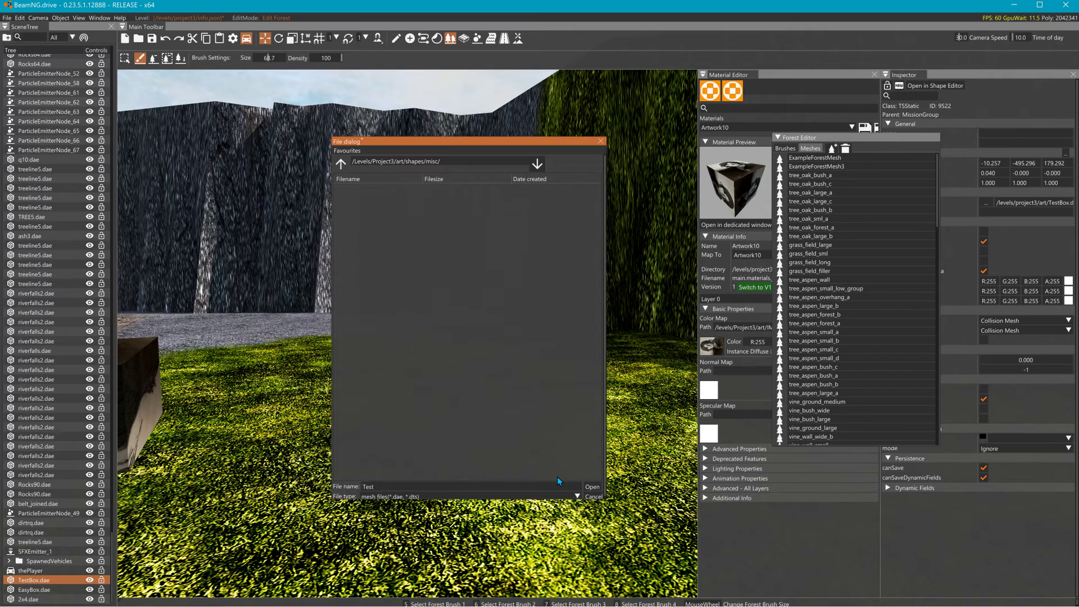
double_click(368, 486)
key(BackSpace)
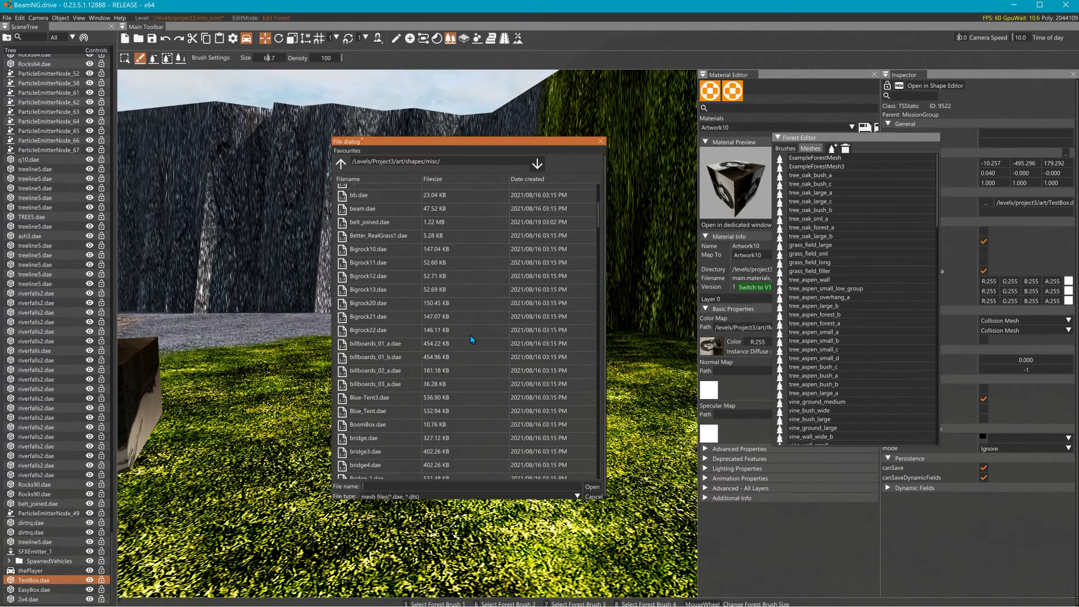
Step: Look through the full list of mesh files in the misc folder for the test box model
scroll(488, 325, down, 12)
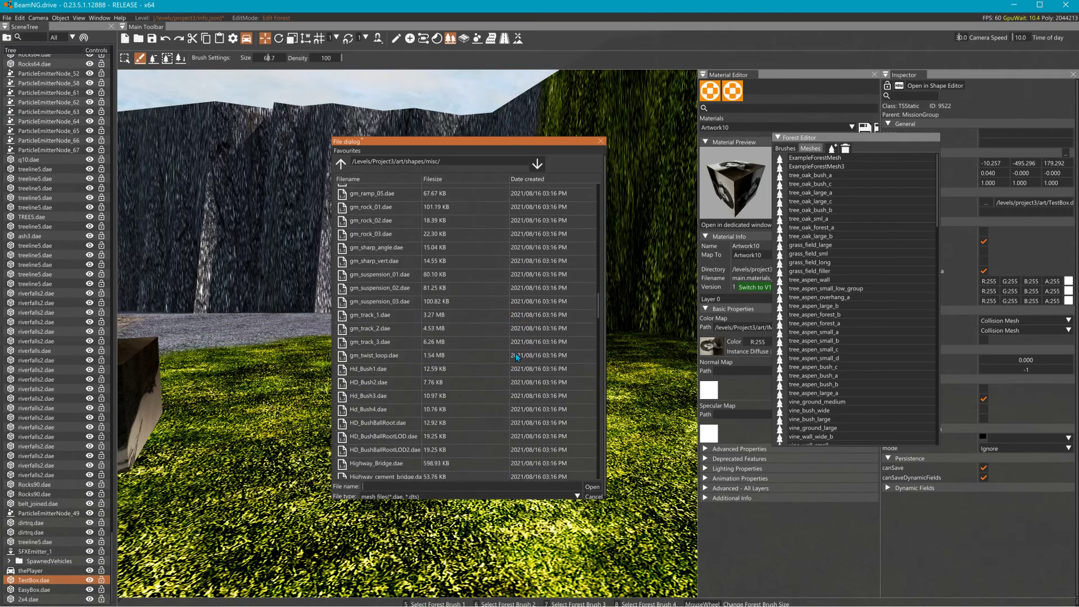
scroll(421, 427, down, 15)
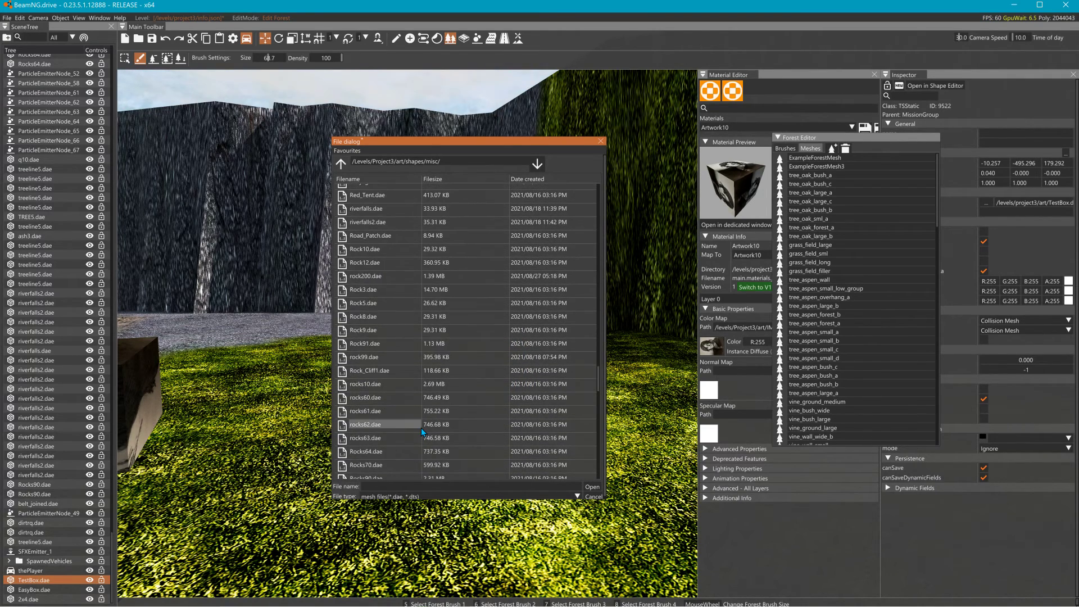
scroll(420, 427, down, 5)
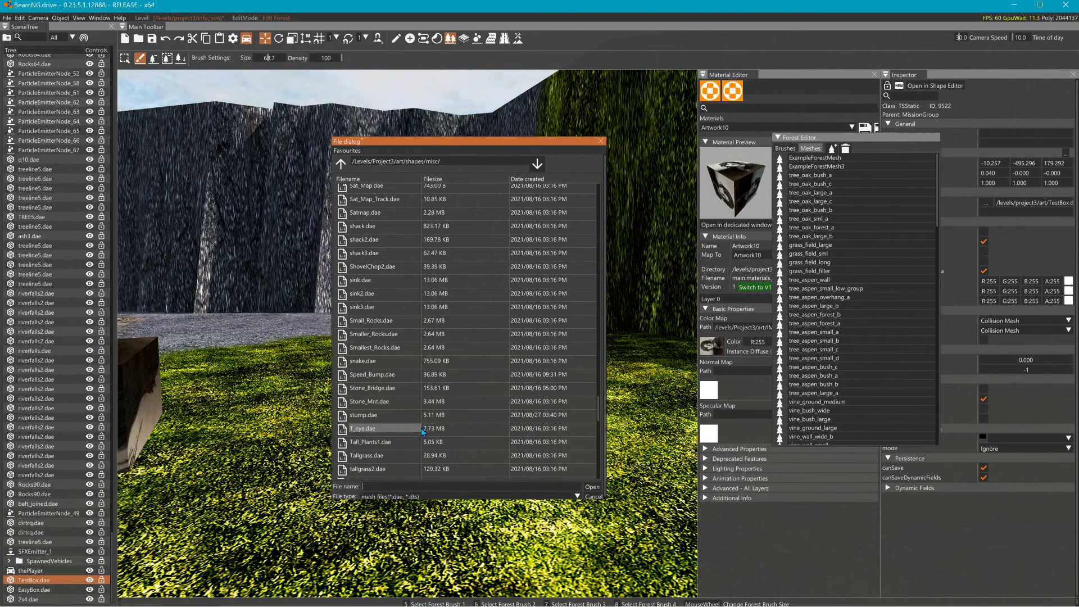
scroll(421, 427, down, 3)
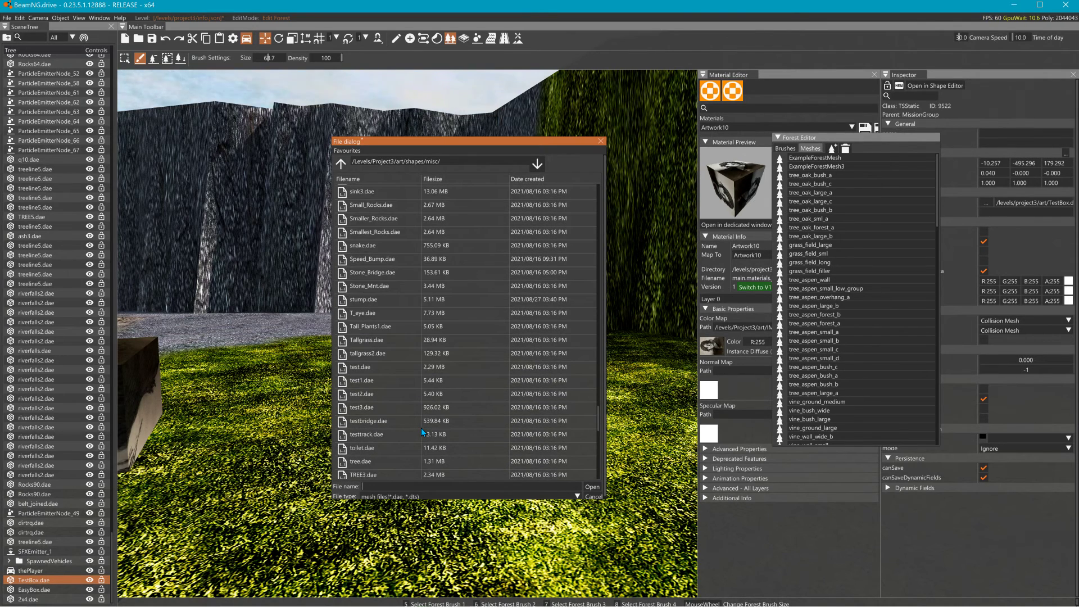
scroll(420, 427, down, 1)
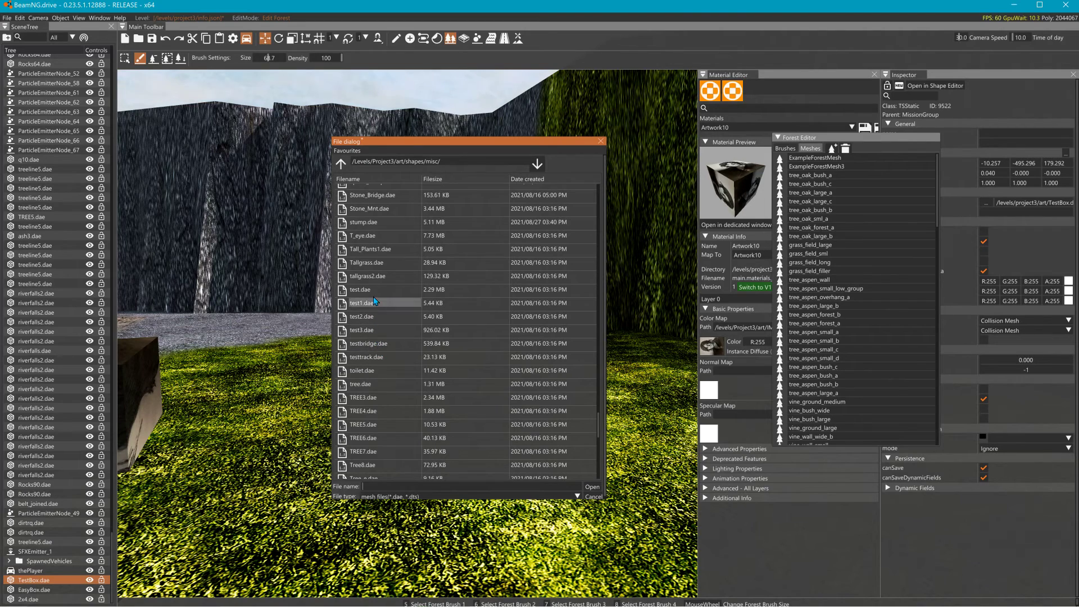
scroll(389, 268, up, 2)
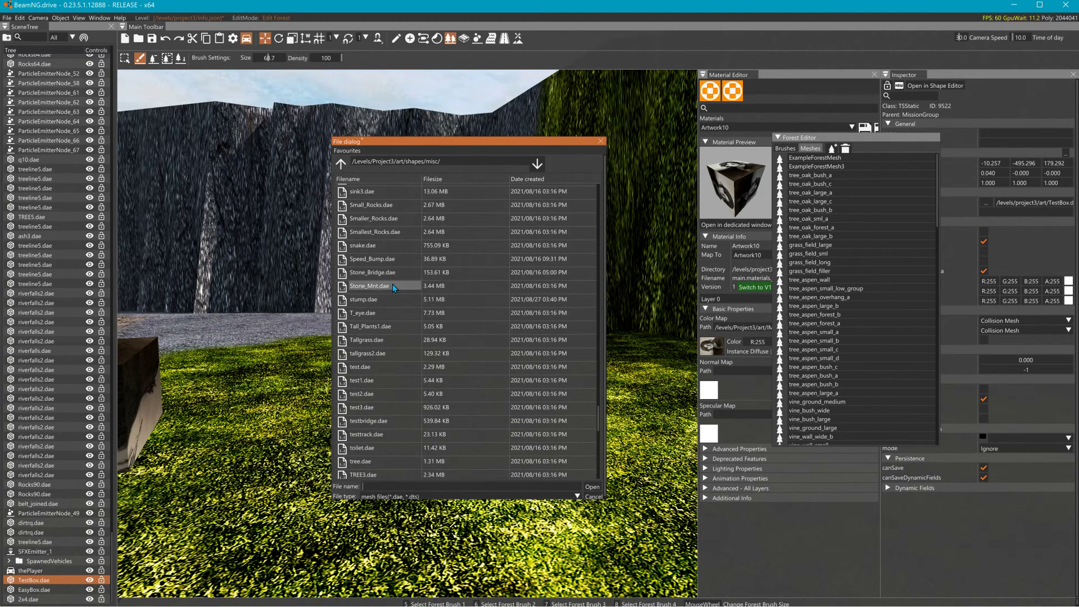
scroll(392, 376, down, 5)
scroll(392, 385, down, 8)
scroll(392, 384, up, 5)
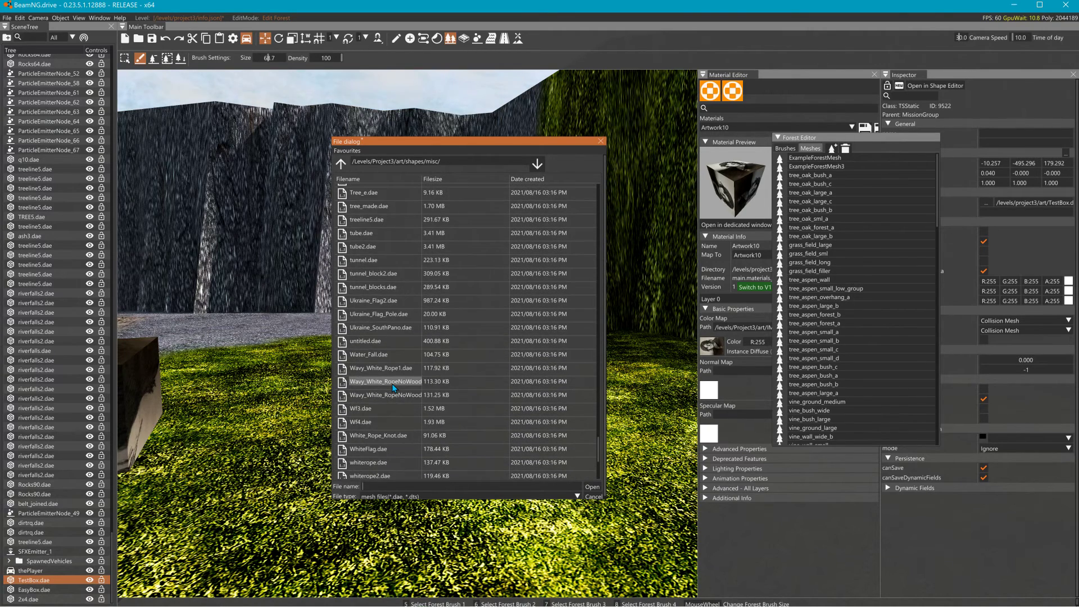
Step: Go up to the /Levels/Project3/art/ folder and add TestBox.dae as a new forest mesh
click(341, 163)
click(341, 164)
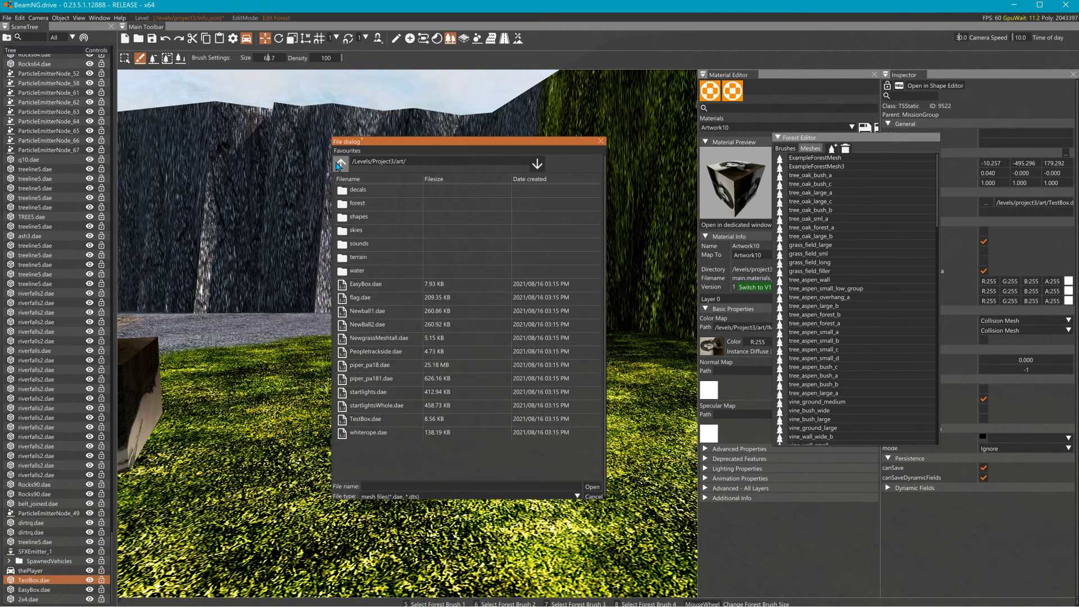
click(360, 421)
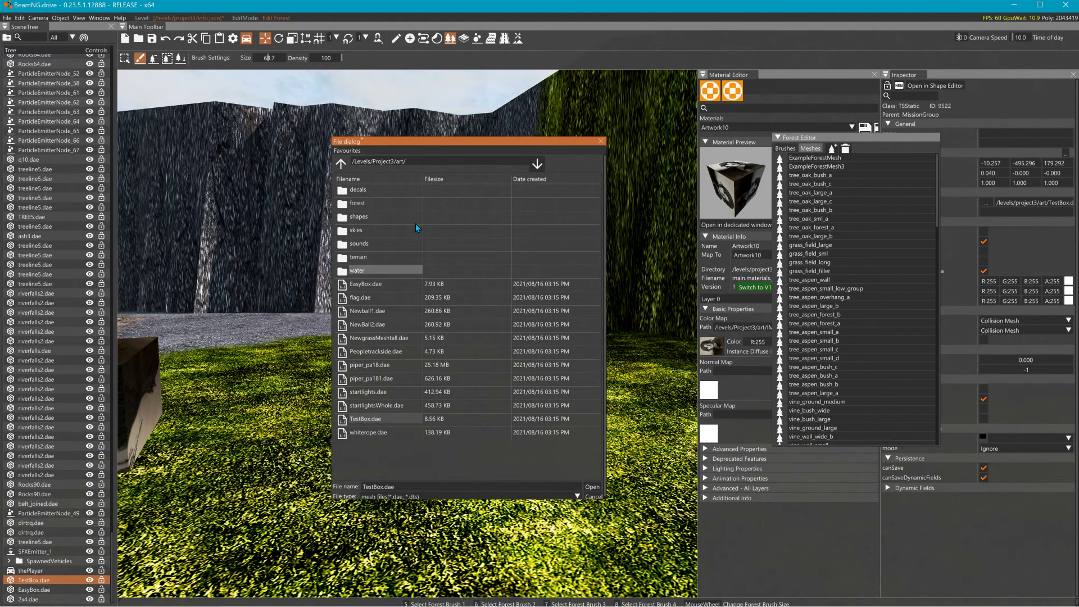
click(593, 487)
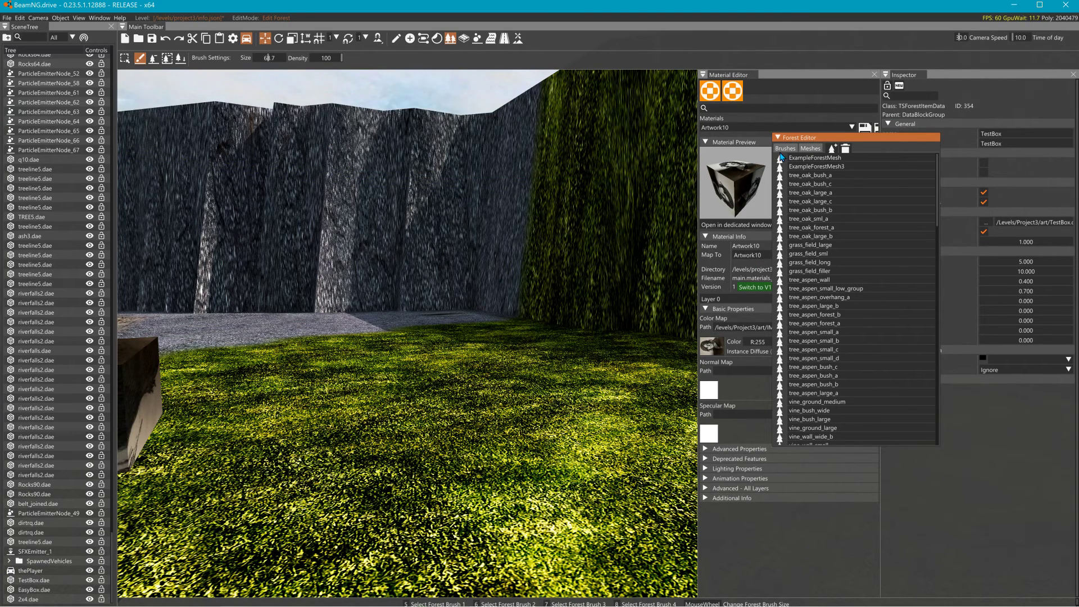
Step: Show the forest brushes, add a new brush group, and add a new brush element inside it
click(785, 148)
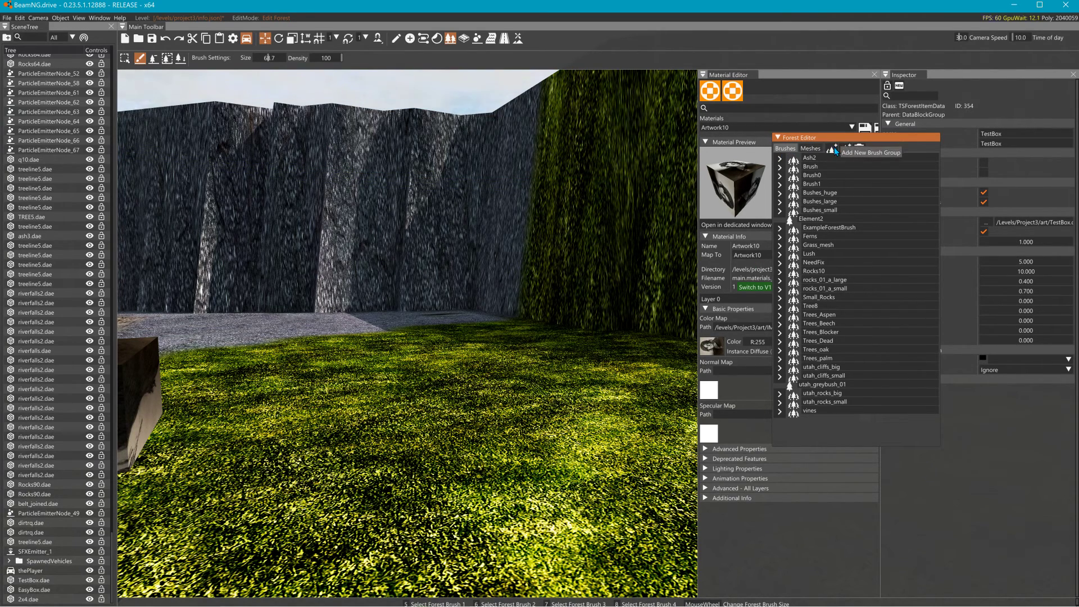
click(834, 147)
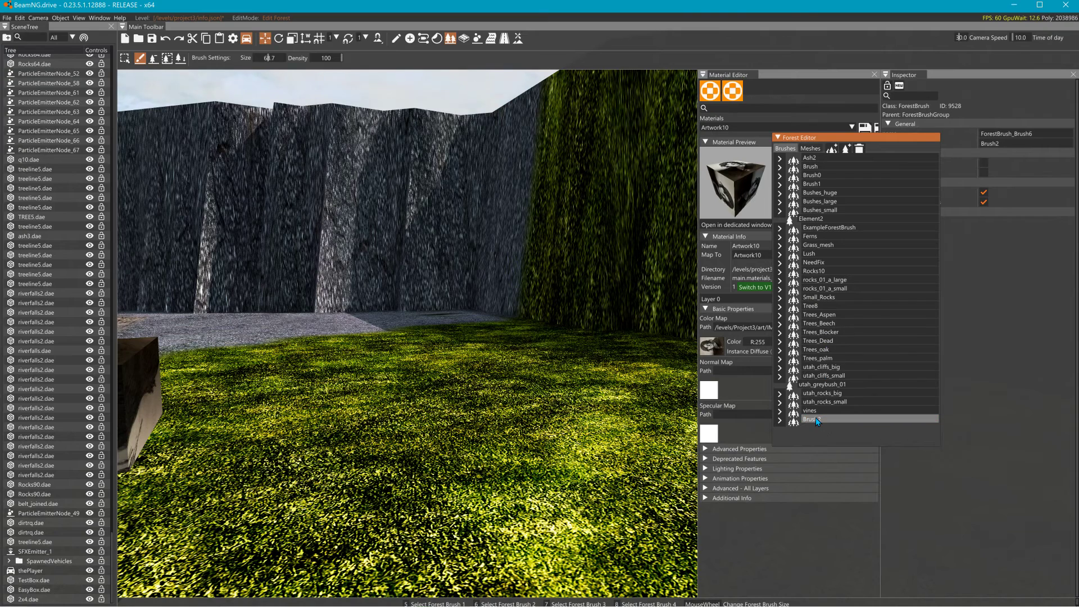
click(847, 148)
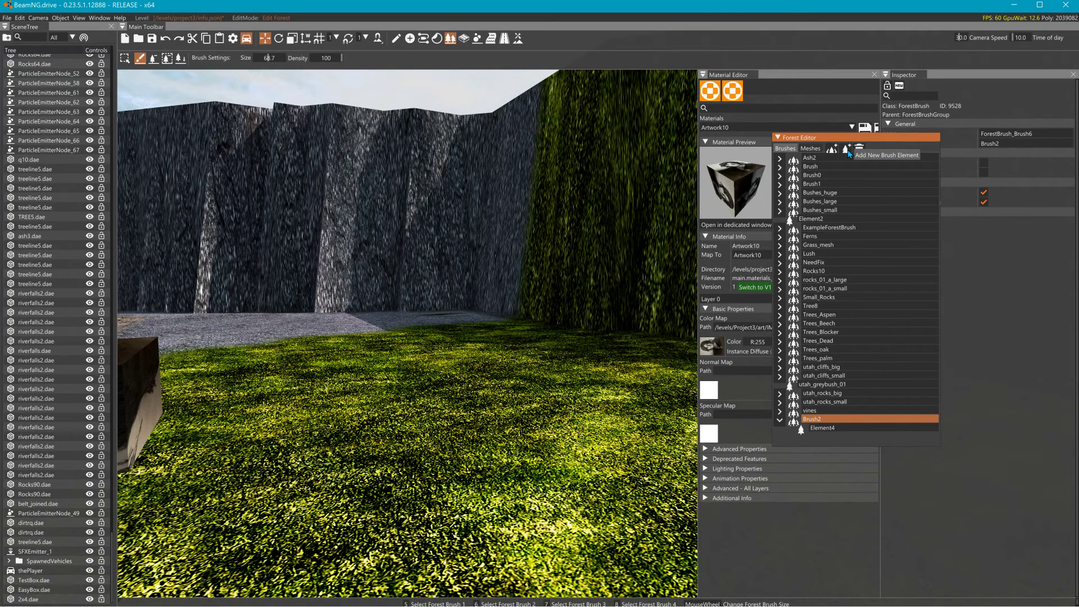
Step: Assign the TestBox mesh to the new brush element
click(828, 429)
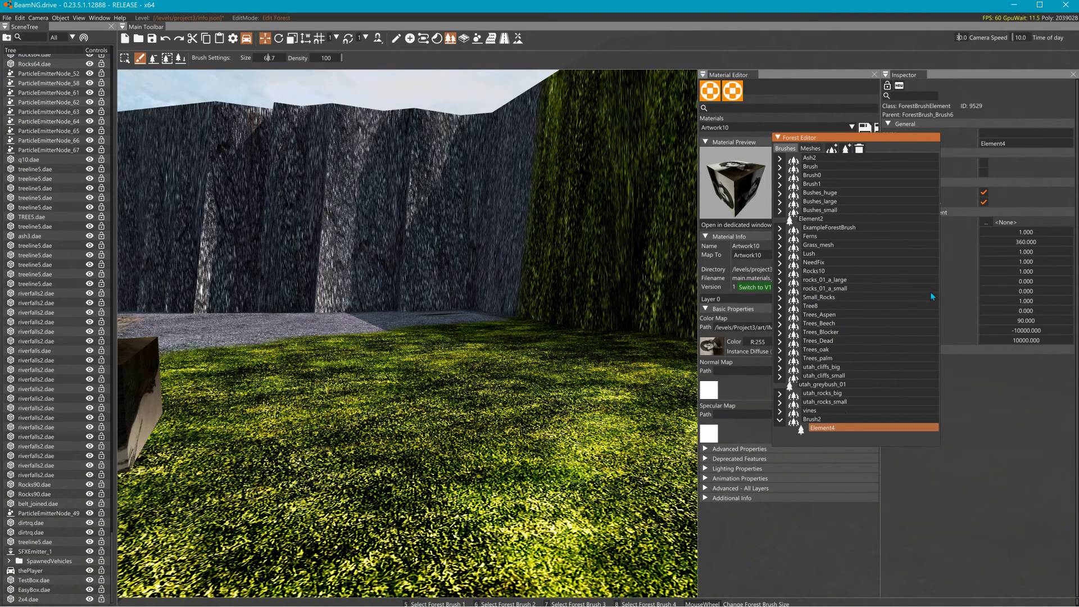
click(983, 221)
click(962, 273)
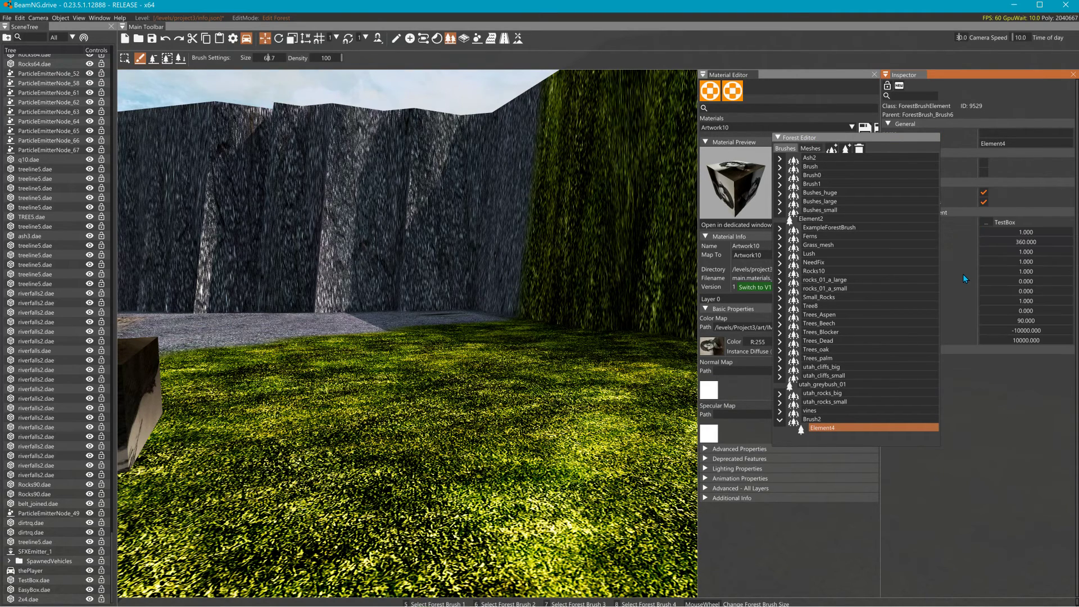
Step: Reduce the forest brush size to about 7.7 over the grass
scroll(390, 348, down, 10)
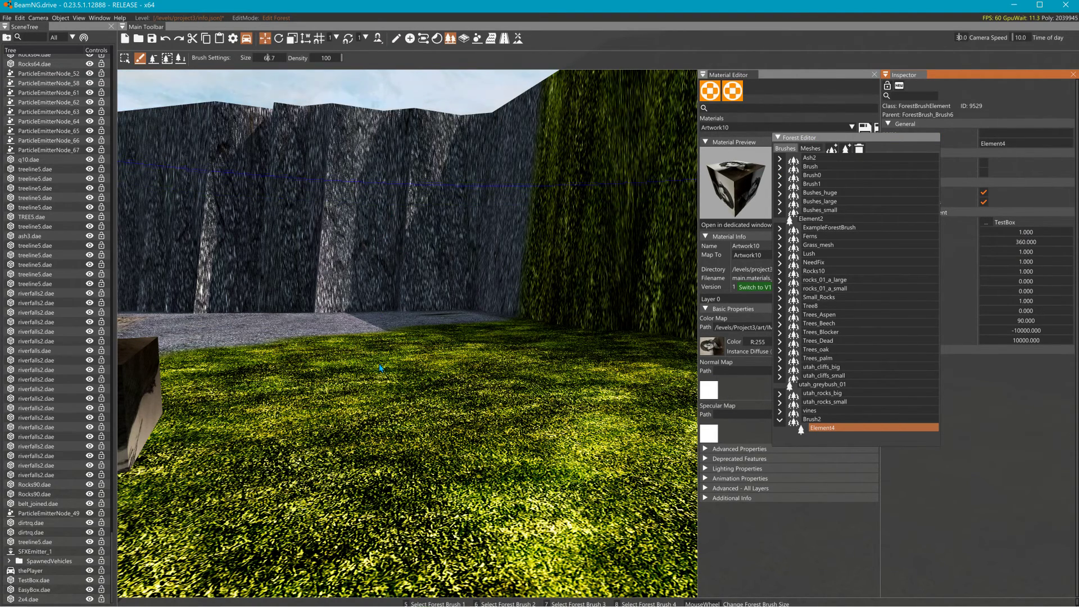
scroll(366, 274, down, 20)
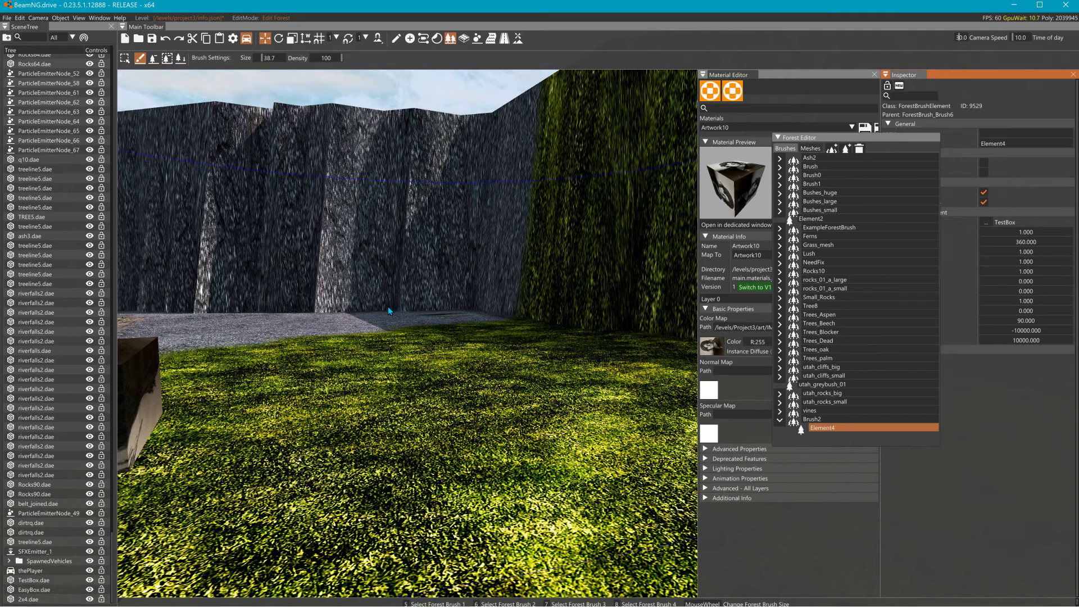
scroll(392, 305, down, 12)
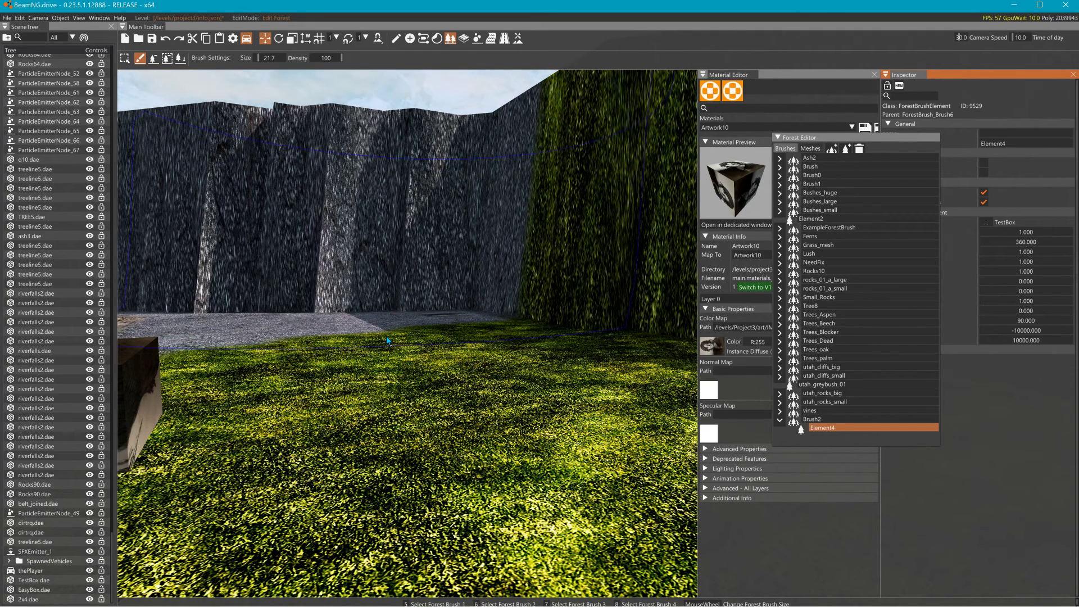
scroll(414, 419, down, 5)
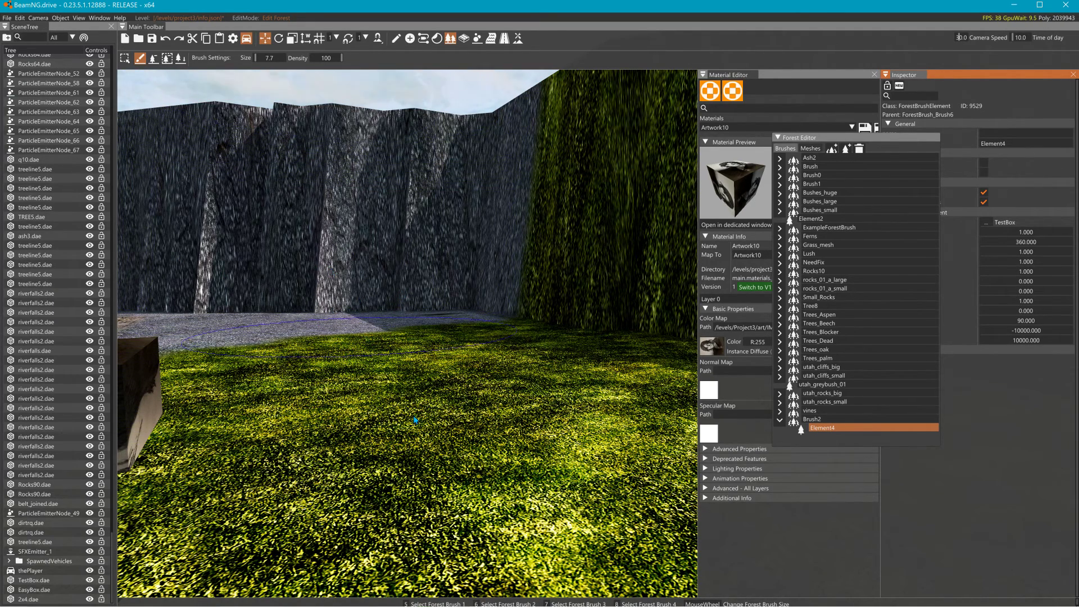
Step: Set the forest brush size to 2.0 and paint TestBox models on the grass near the existing boxes
click(475, 411)
key(w)
scroll(466, 403, down, 4)
key(w)
right_drag(471, 396, 539, 303)
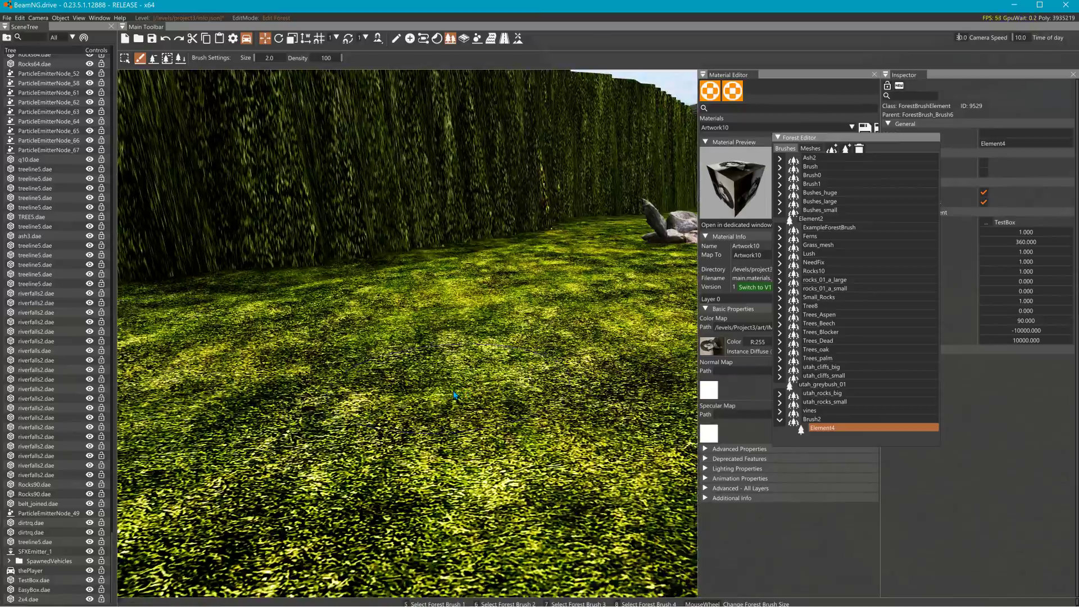
right_drag(475, 366, 521, 309)
key(s)
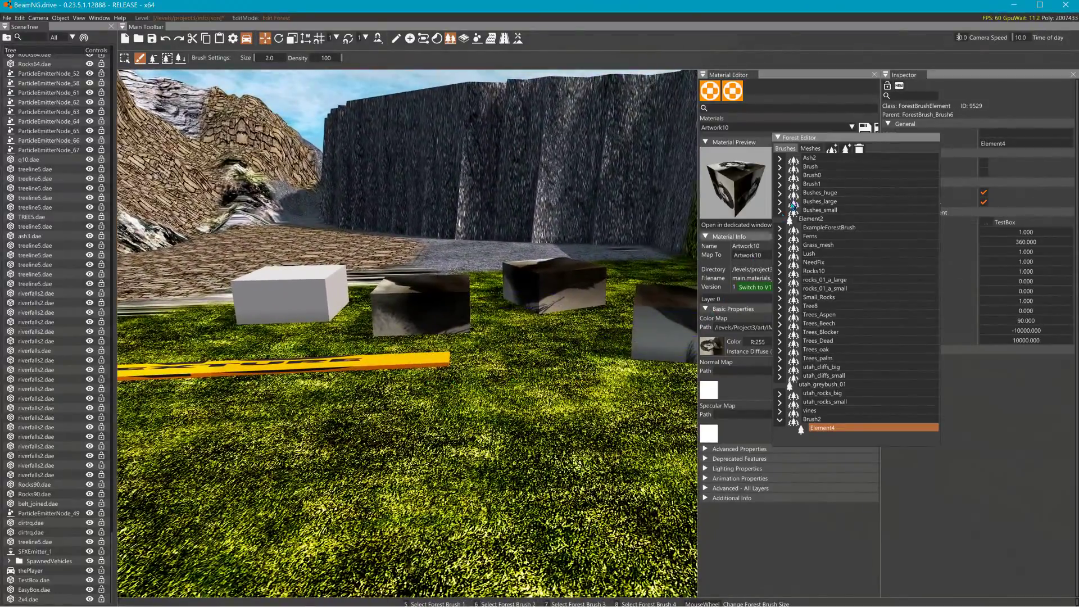
Step: Set the TestBox brush element's sinkMin to -1.9 and sinkMax to -1.8, and paint a box on the grass
drag(864, 139, 806, 129)
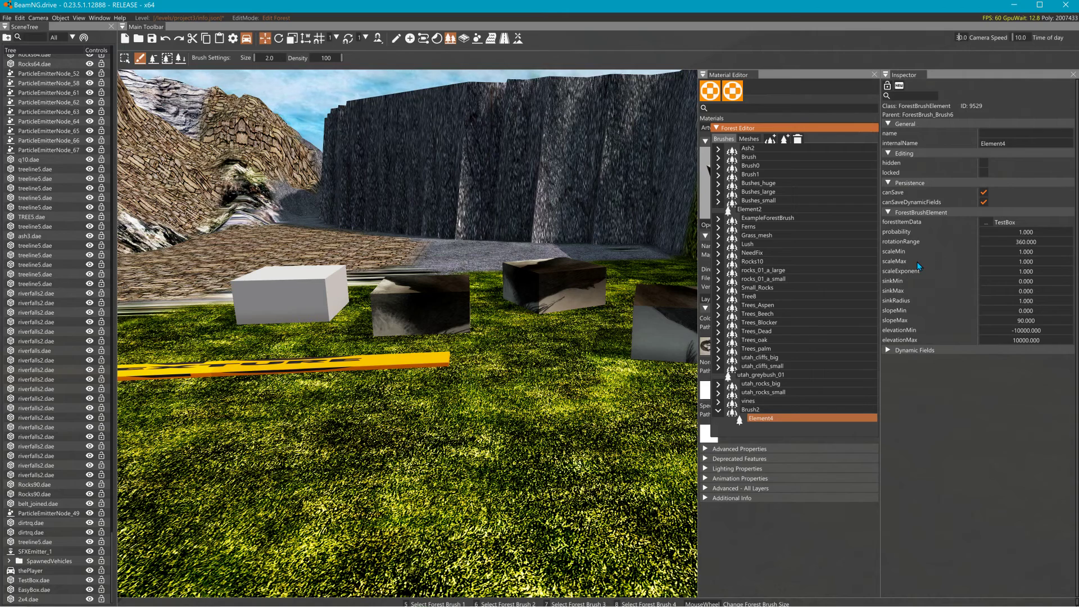
click(907, 282)
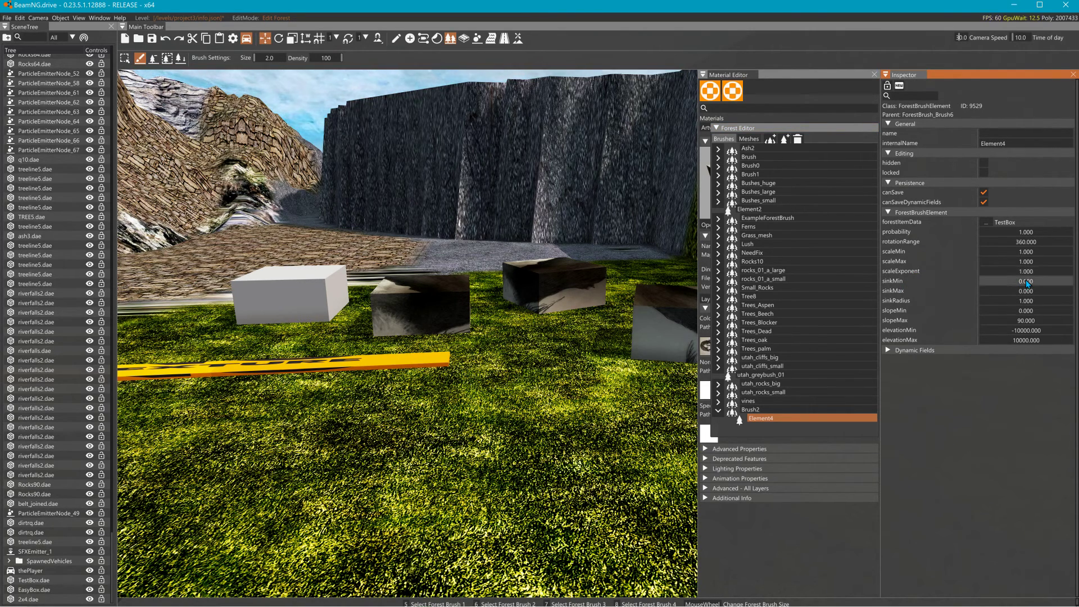
drag(1032, 285, 1026, 286)
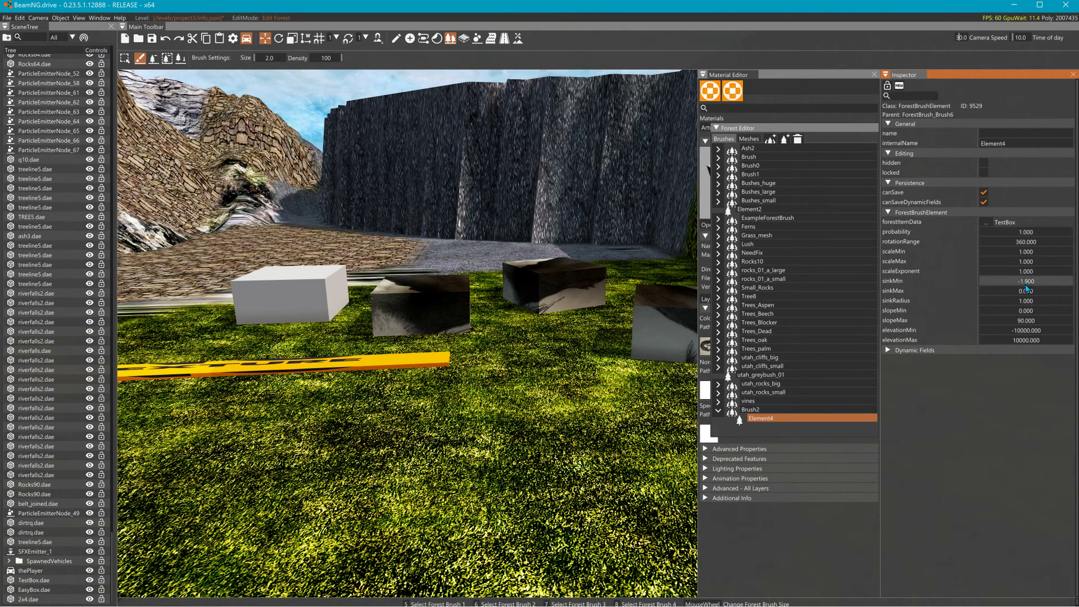
drag(1030, 293, 1028, 293)
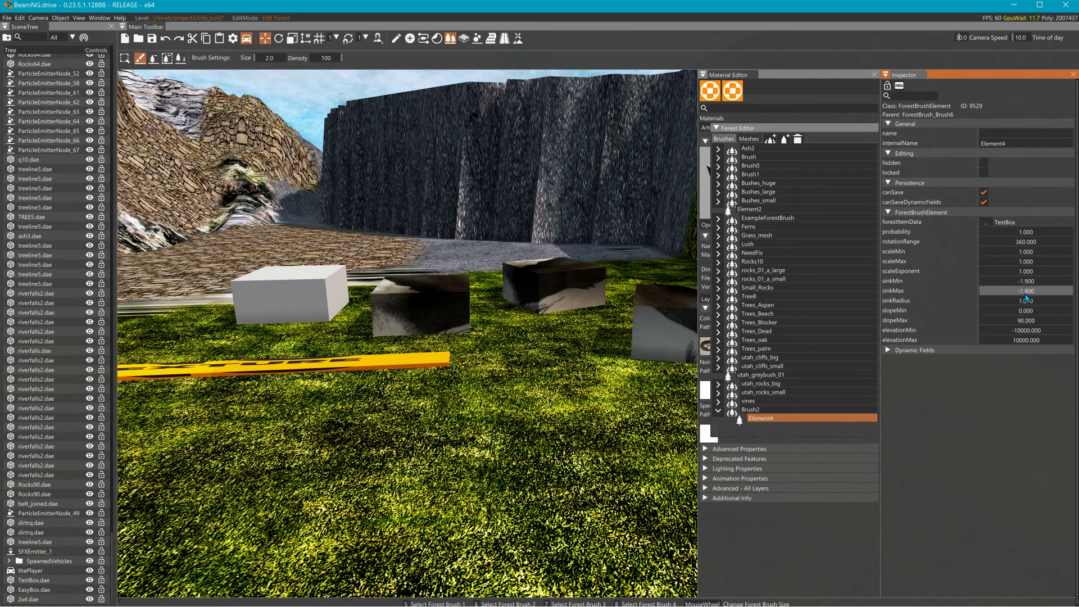
click(543, 386)
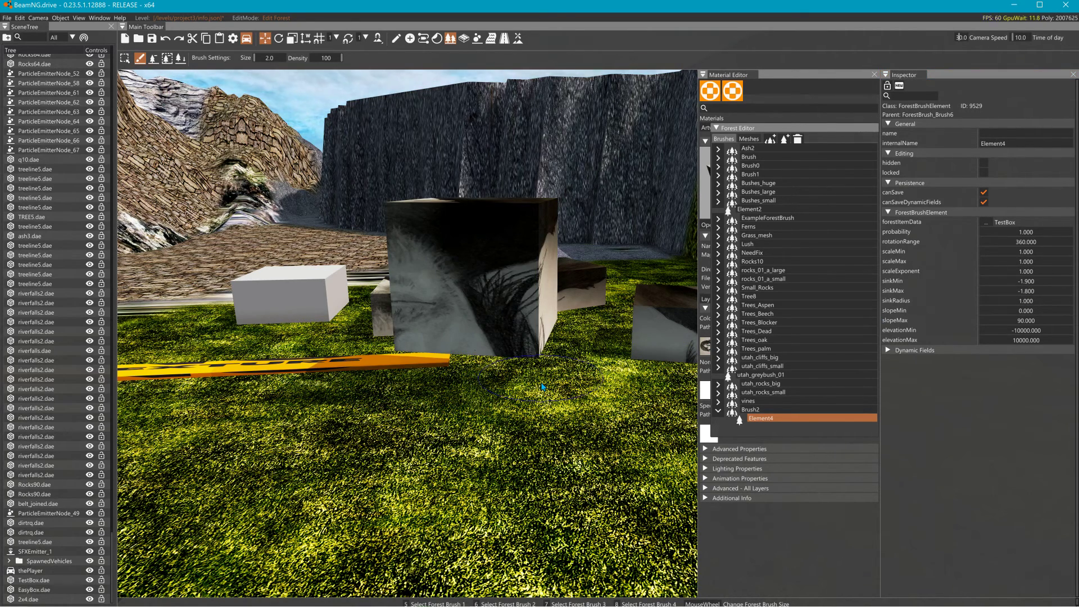
Step: Set the brush element's sinkMin and sinkMax to -1.3 and paint another TestBox in front of the previous one
drag(1026, 283, 1026, 284)
double_click(1033, 283)
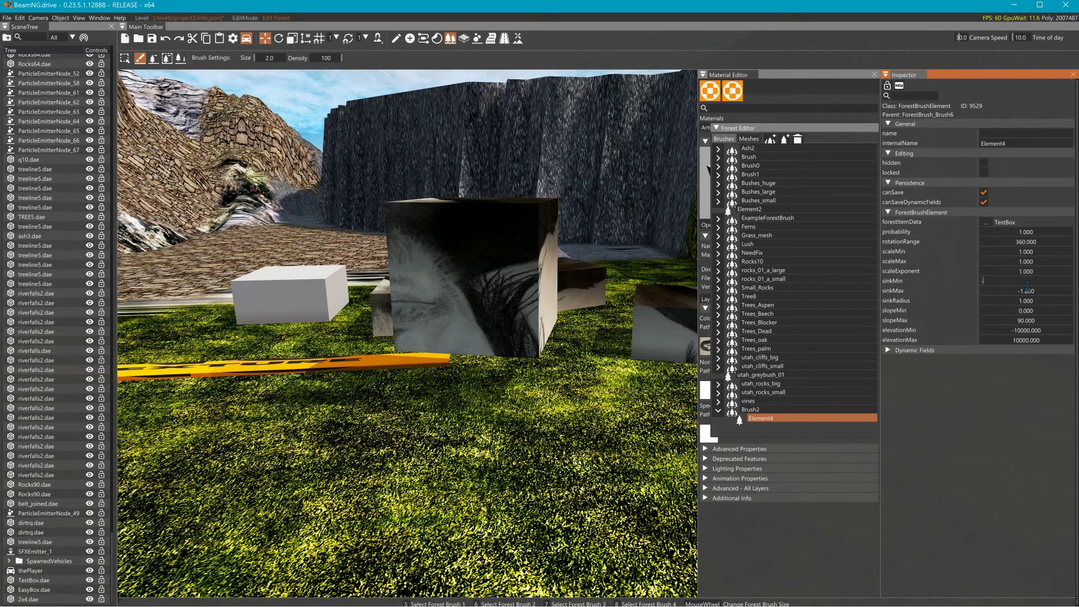
double_click(1031, 291)
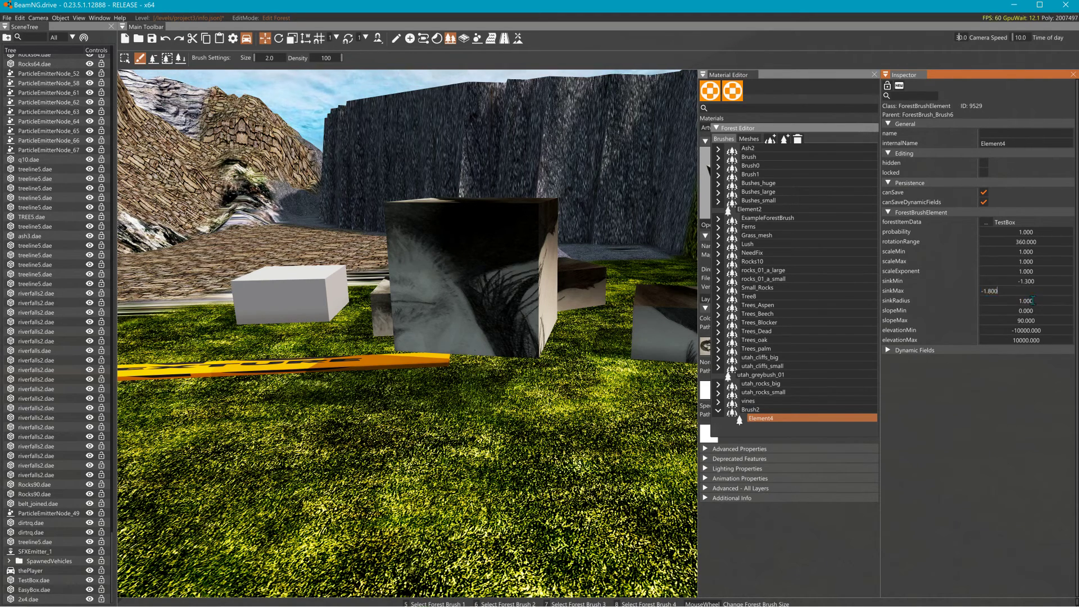
key(Return)
click(429, 441)
right_drag(428, 442, 371, 451)
right_drag(504, 429, 498, 428)
Step: Set sinkMin and sinkMax to -1.1 and paint a TestBox beside the last one, near the yellow beam
click(1043, 285)
double_click(1041, 286)
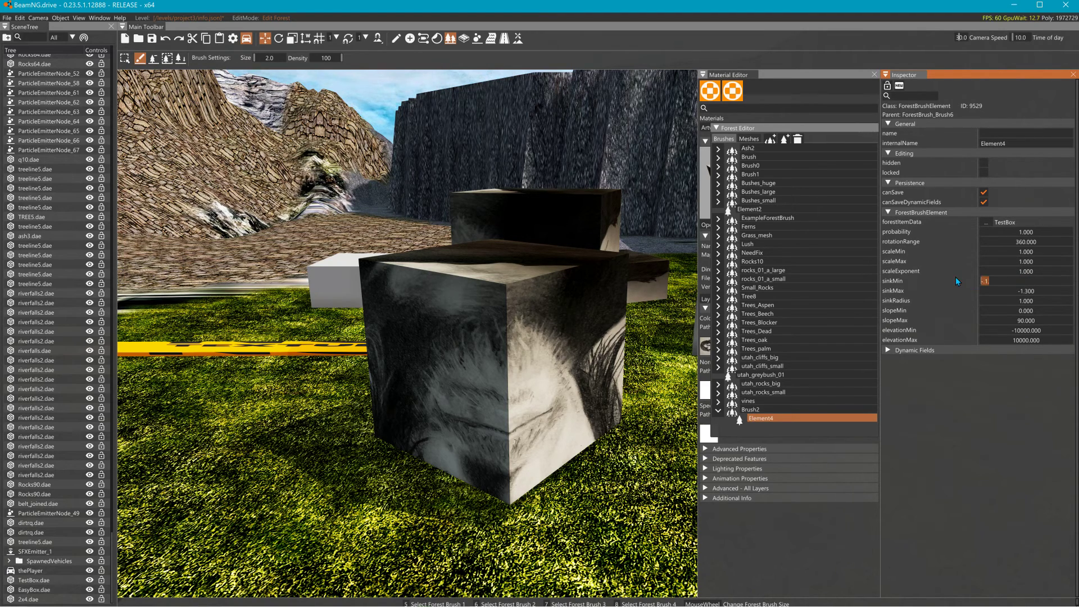
text(-1.1)
double_click(1010, 291)
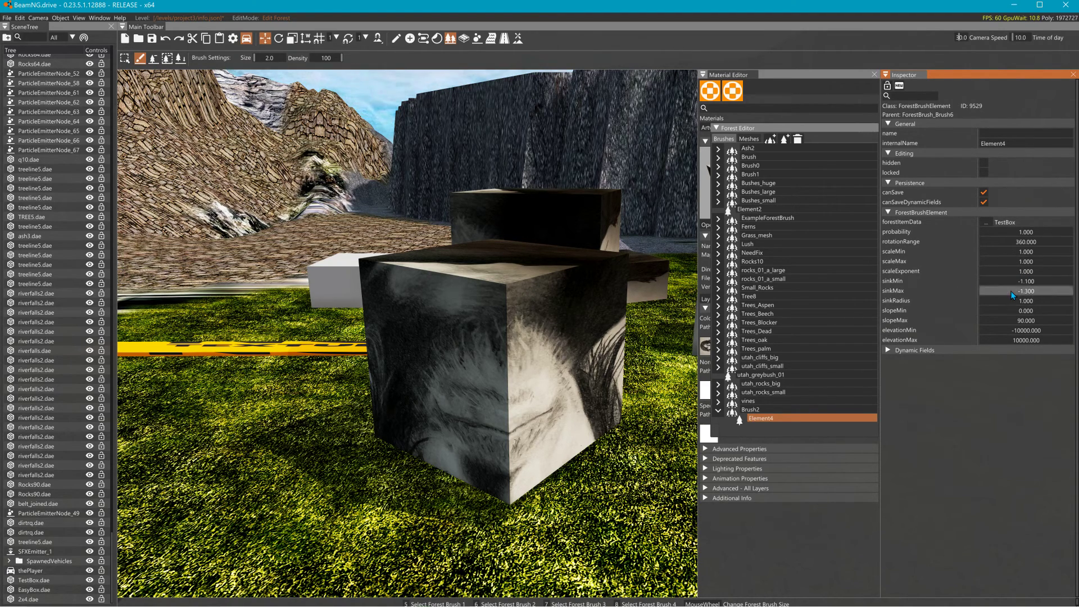
text(-)
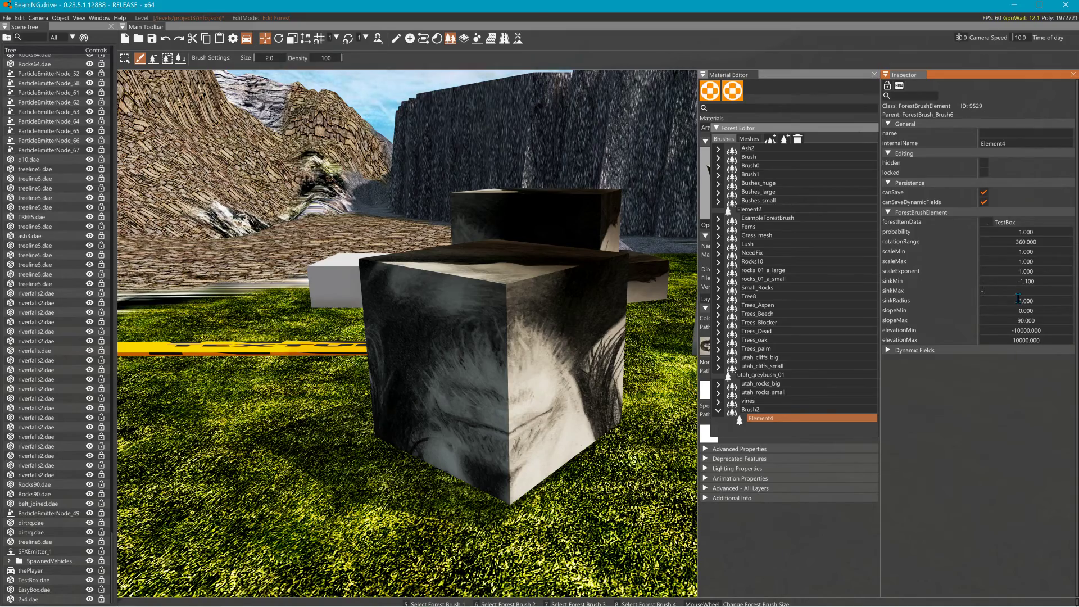
key(Return)
click(185, 427)
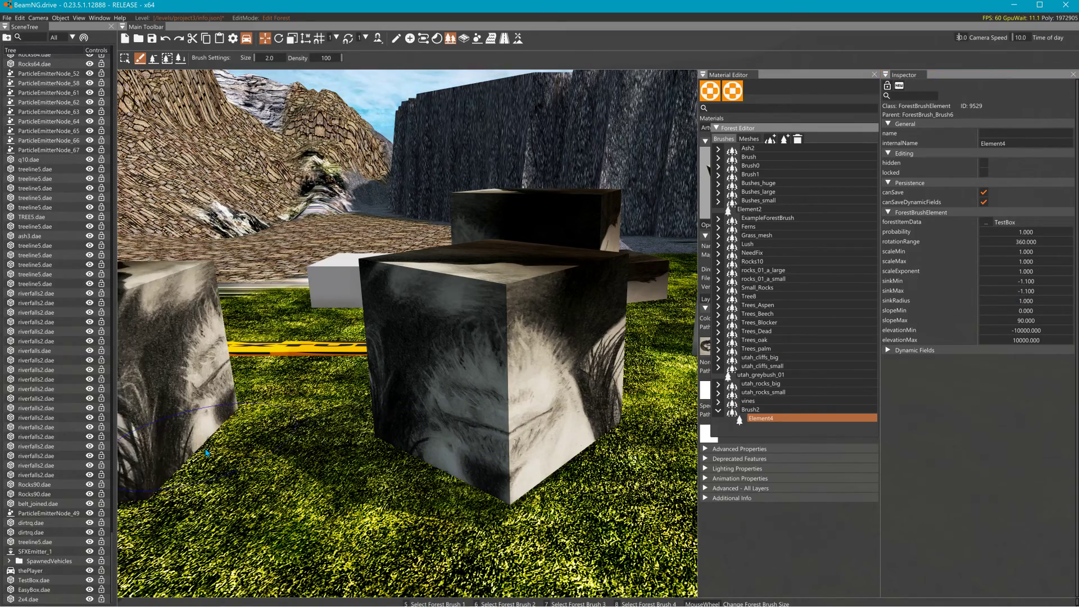
Step: Paint one more TestBox on the grass and remove it with the eraser for the selected brush element
right_drag(416, 314, 314, 281)
right_drag(233, 442, 313, 460)
click(332, 446)
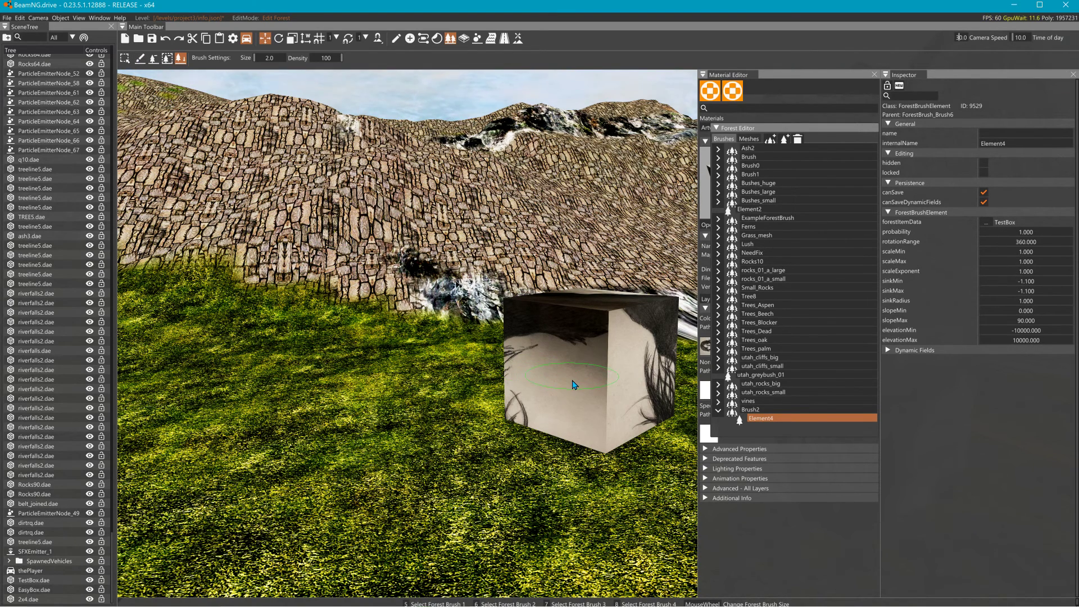
click(167, 58)
click(565, 416)
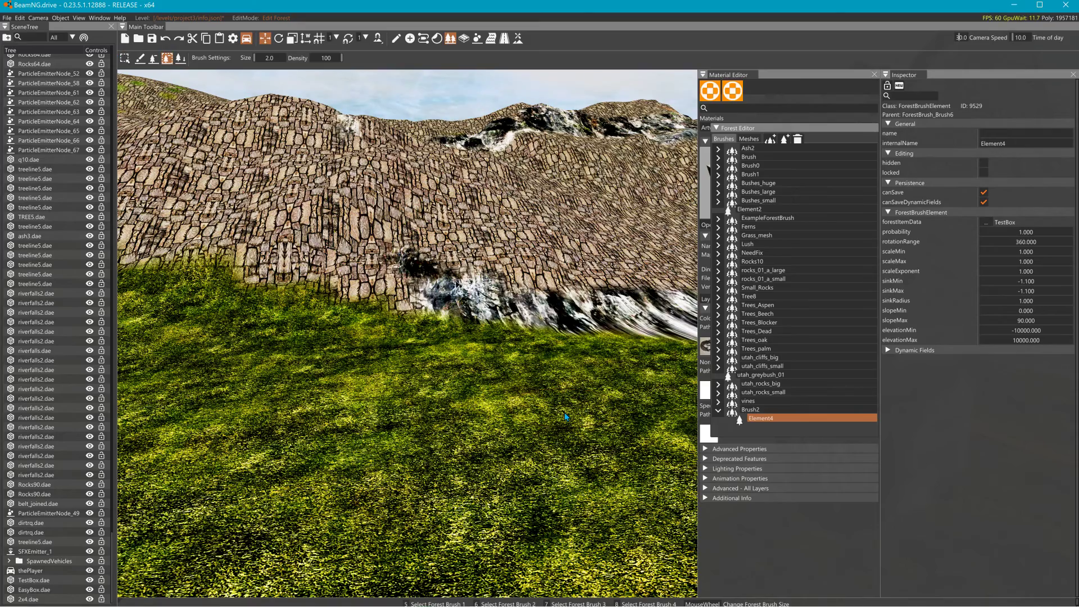
mouse_move(565, 416)
right_down()
mouse_move(646, 420)
mouse_move(668, 435)
right_up()
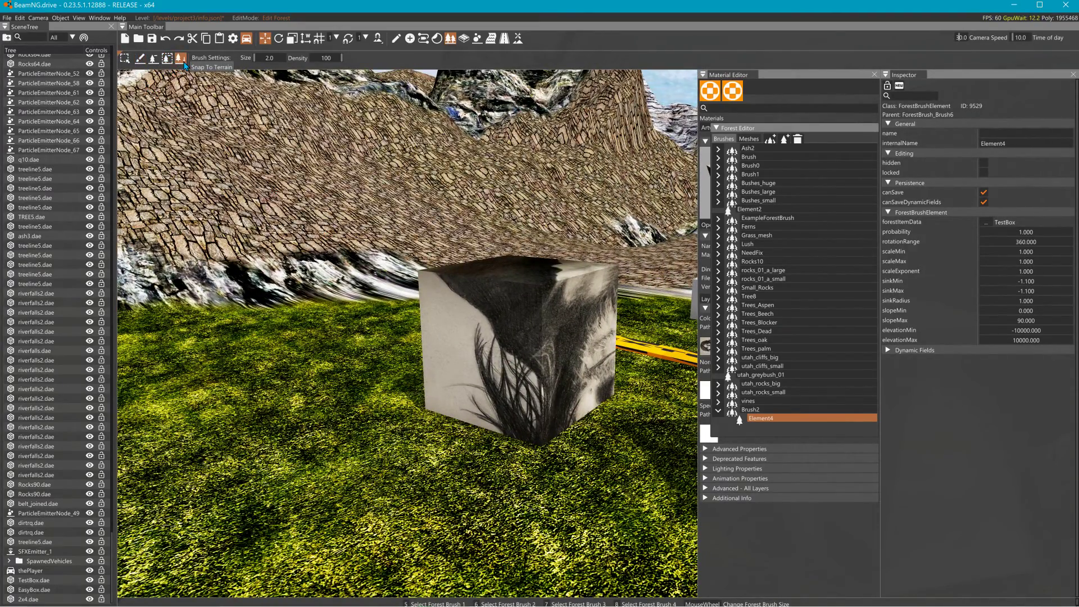
Step: Try to snap the raised TestBox beside the yellow beam to the ground with Snap To Terrain
right_drag(531, 432, 646, 441)
right_drag(540, 300, 401, 276)
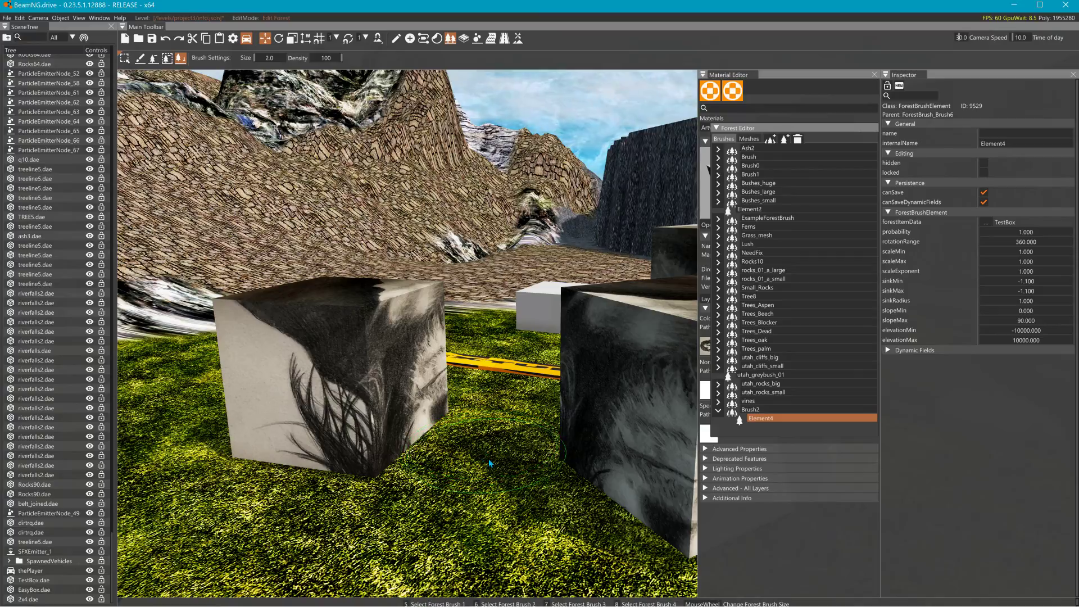
key(s)
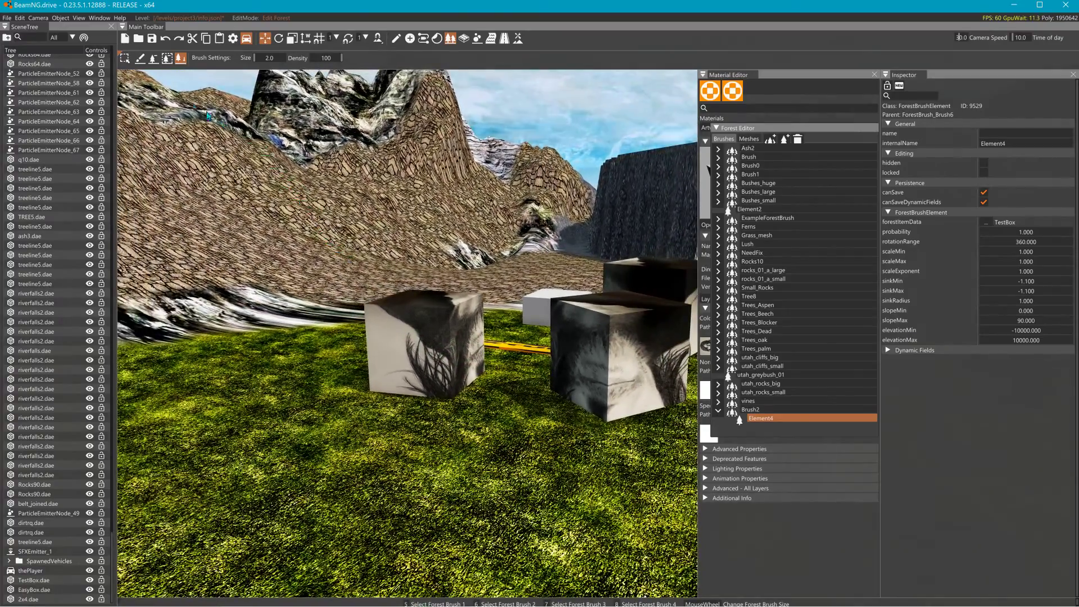
click(415, 298)
right_drag(415, 299, 340, 230)
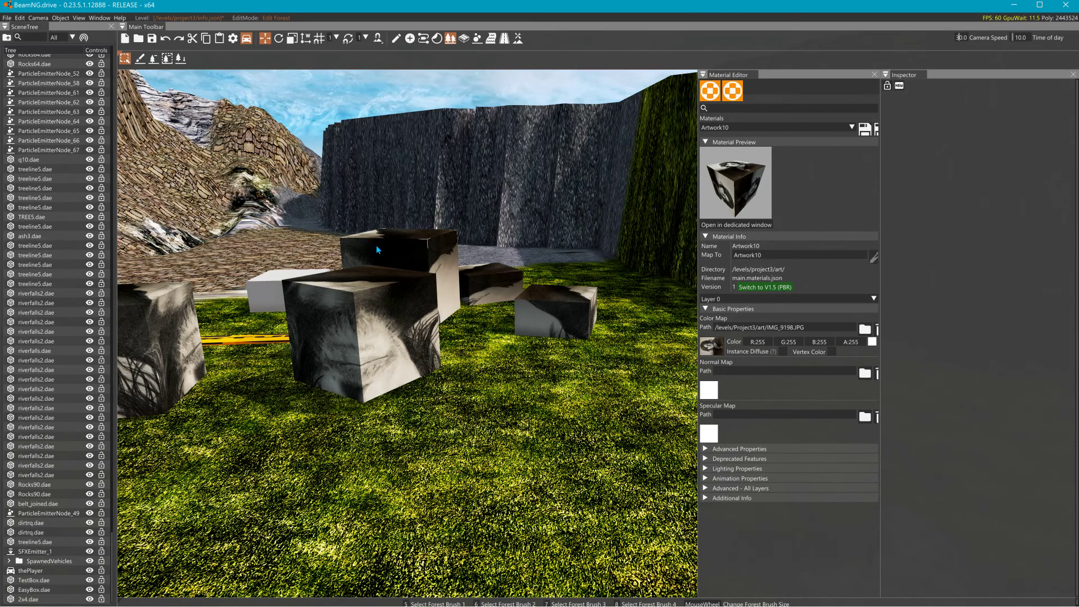
Step: Try to select the raised TestBox models individually and with a selection rectangle
click(387, 340)
click(487, 271)
drag(332, 232, 612, 338)
Step: Snap the raised TestBox models down to the ground with the Snap To Terrain brush
click(181, 58)
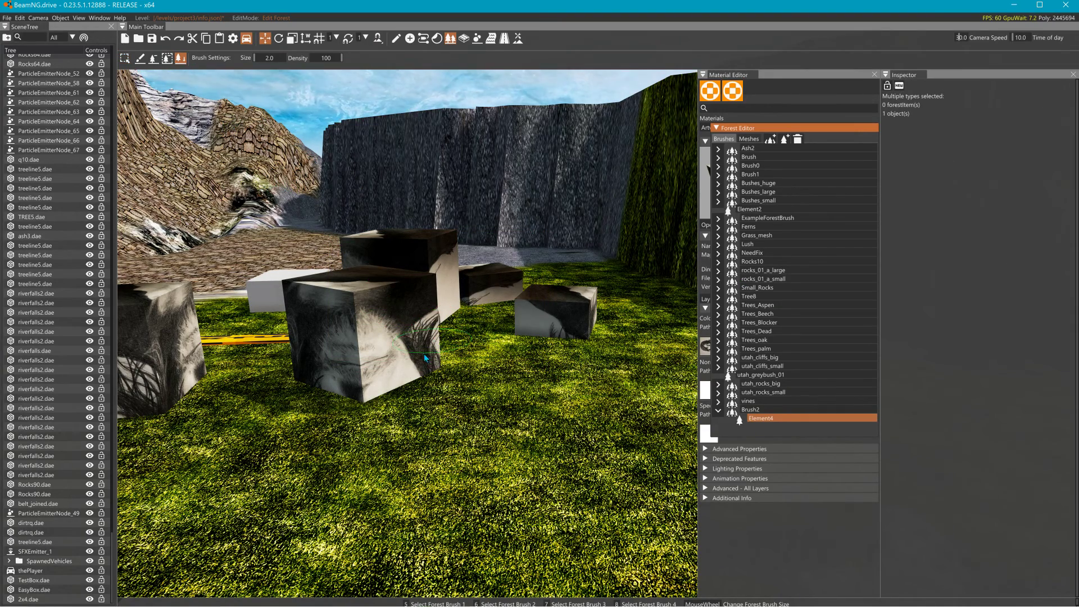
right_drag(476, 417, 197, 315)
right_drag(407, 333, 477, 387)
key(w)
right_drag(359, 405, 525, 423)
key(w)
key(w)
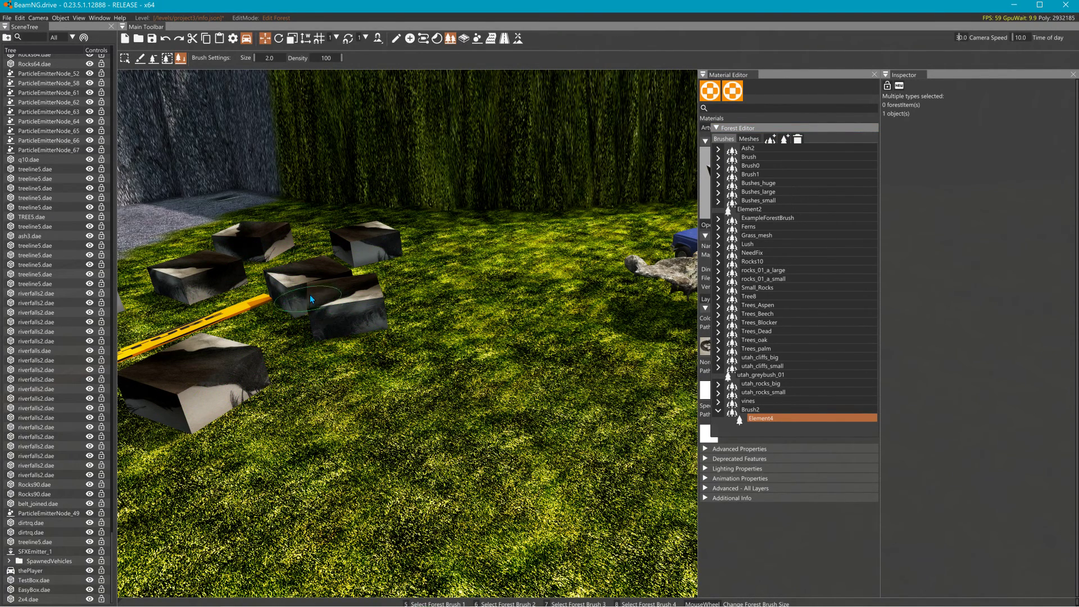
right_drag(256, 374, 222, 365)
key(s)
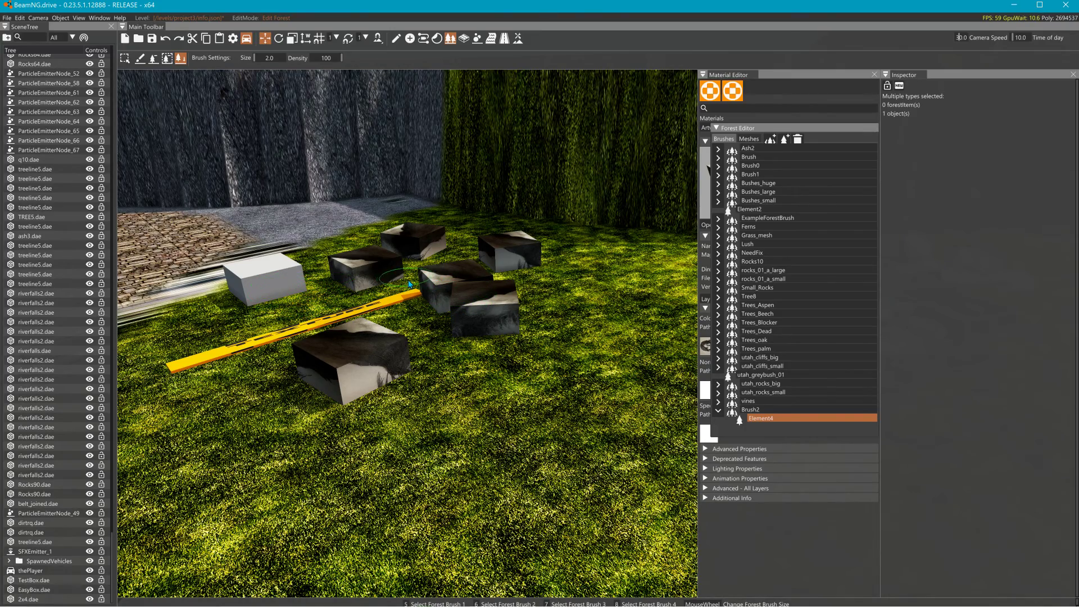
Step: Choose the Ash2 element in the Ash2 forest brush and paint a tree on the grass near the blue truck
key(w)
right_drag(378, 378, 540, 301)
key(w)
key(s)
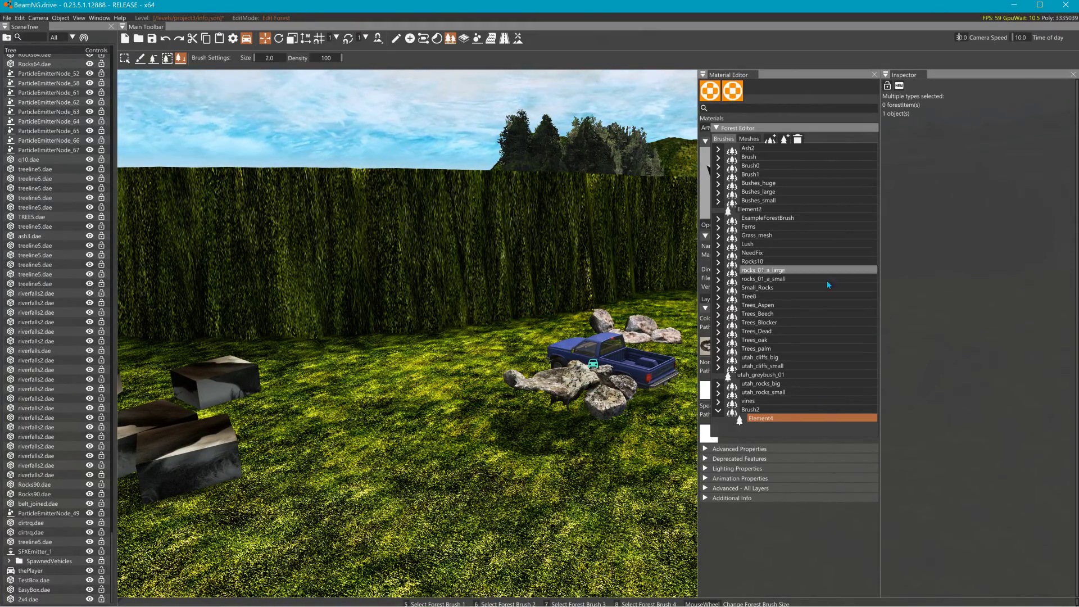
click(756, 149)
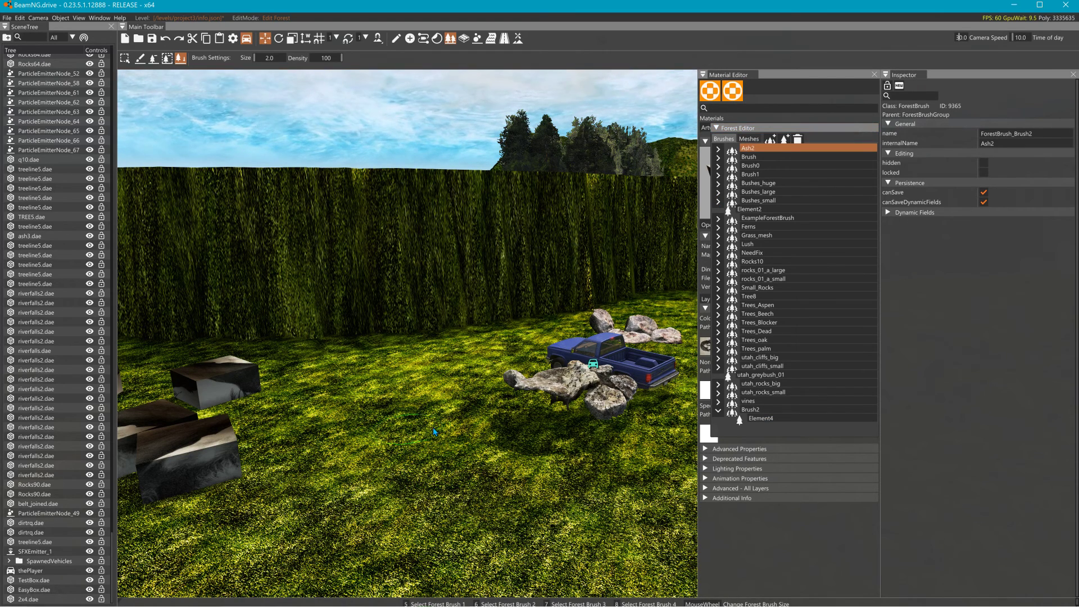
click(718, 149)
click(754, 165)
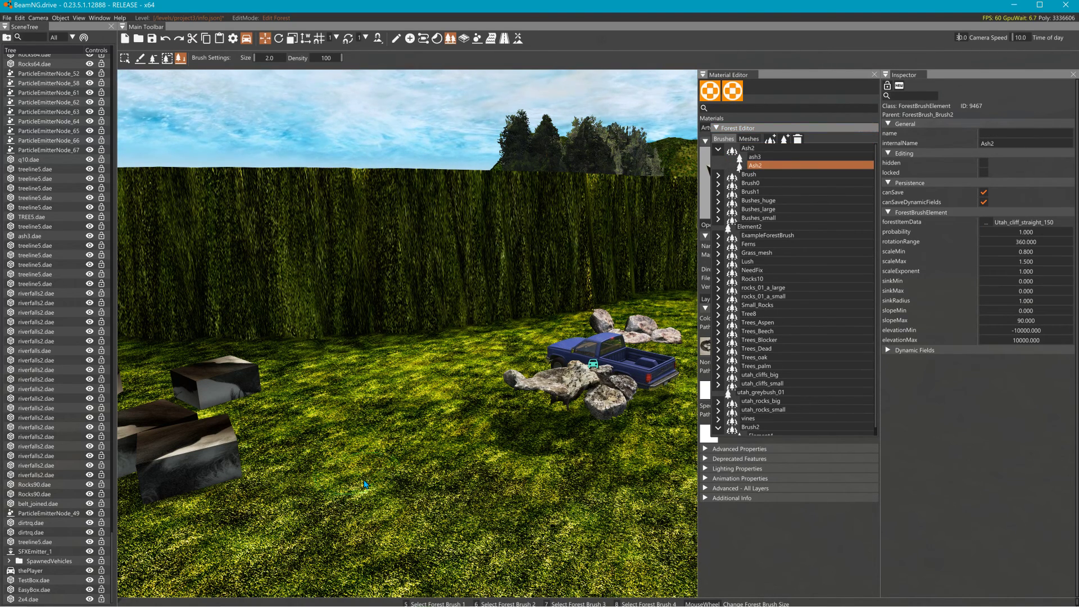
click(140, 58)
click(349, 405)
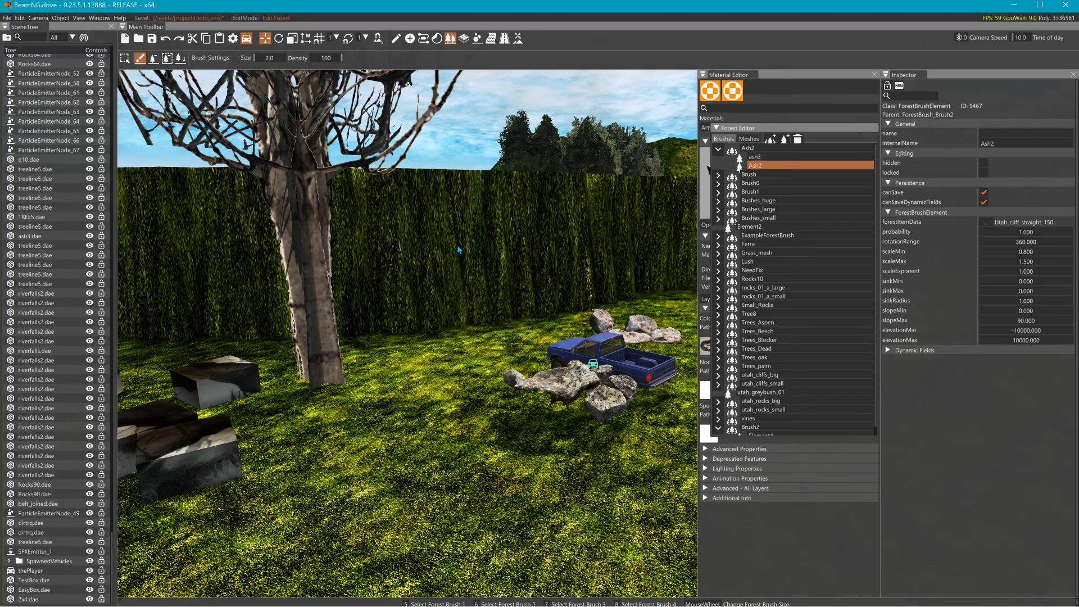
Step: Paint a cluster of seven Ash2 trees on the grassy hilltop beside the rounded cliff ledges
right_drag(473, 311, 674, 242)
right_drag(539, 303, 134, 539)
key(s)
key(w)
key(s)
click(504, 296)
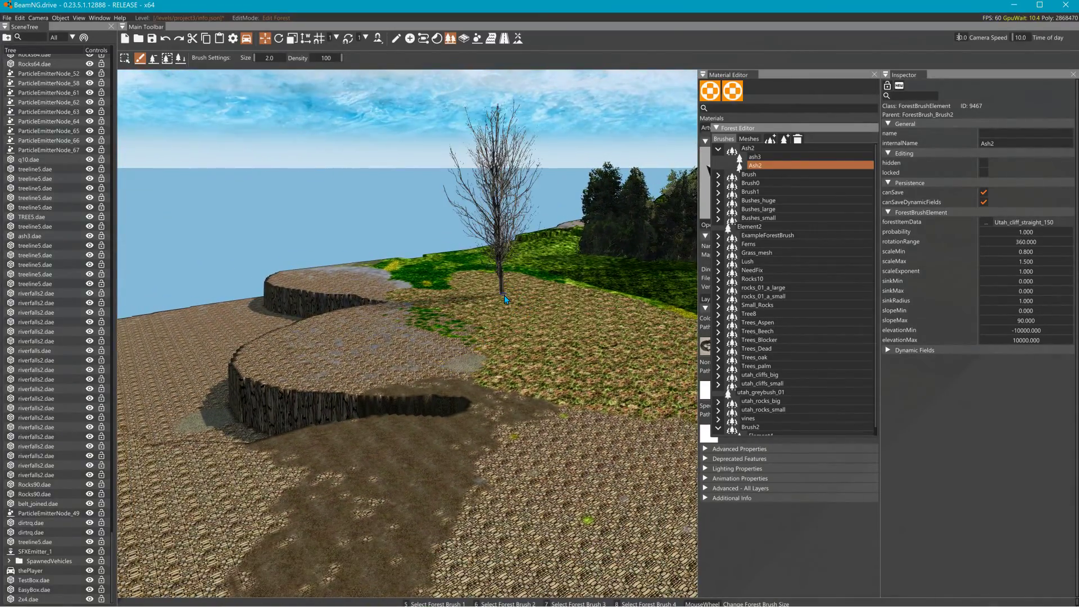
click(548, 309)
click(475, 312)
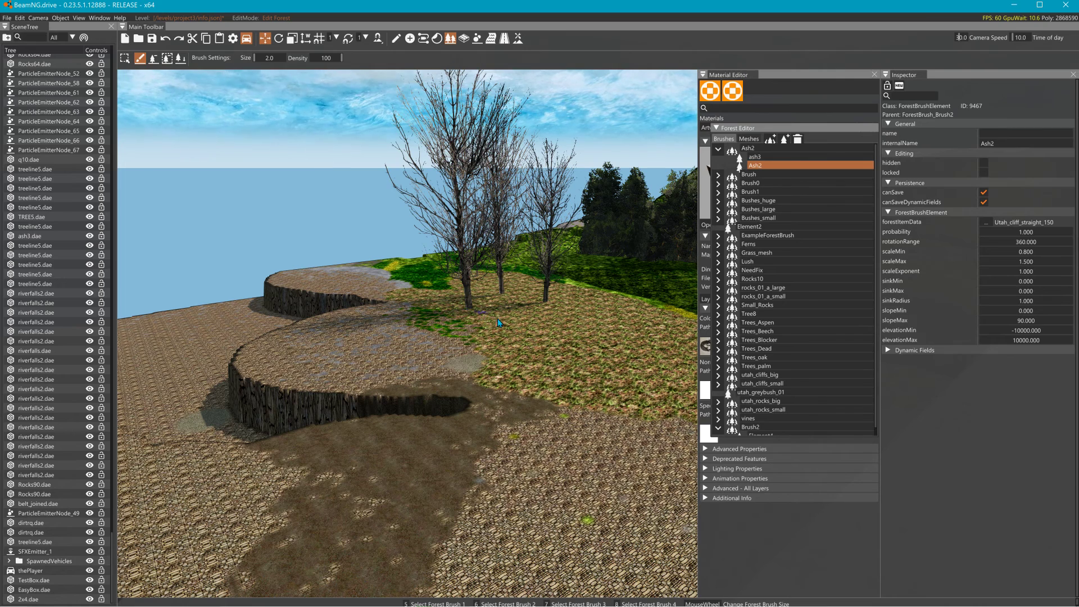
click(582, 308)
click(455, 315)
click(505, 319)
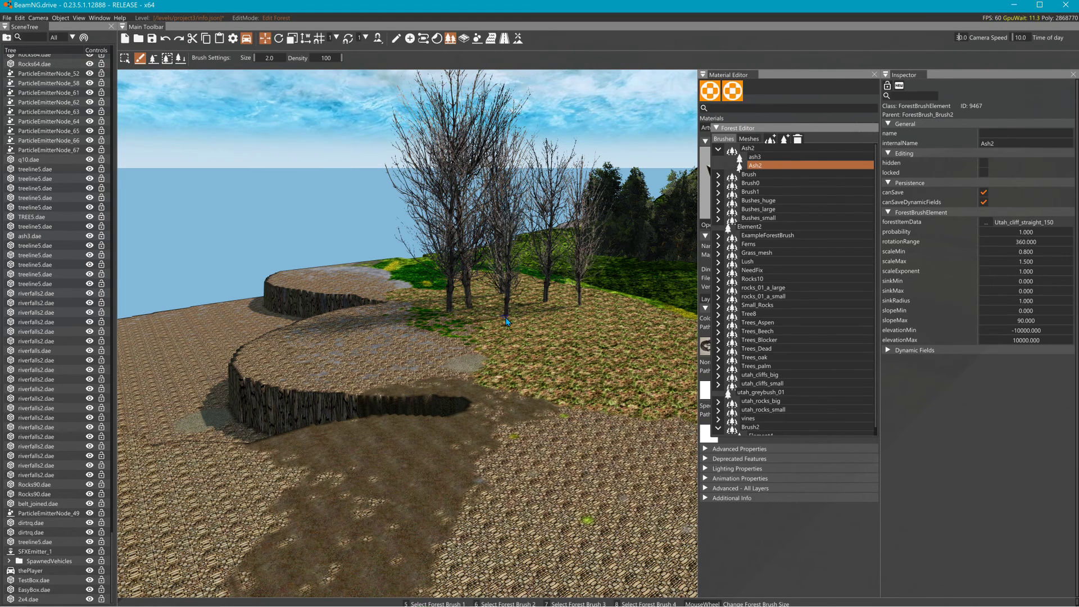
click(409, 304)
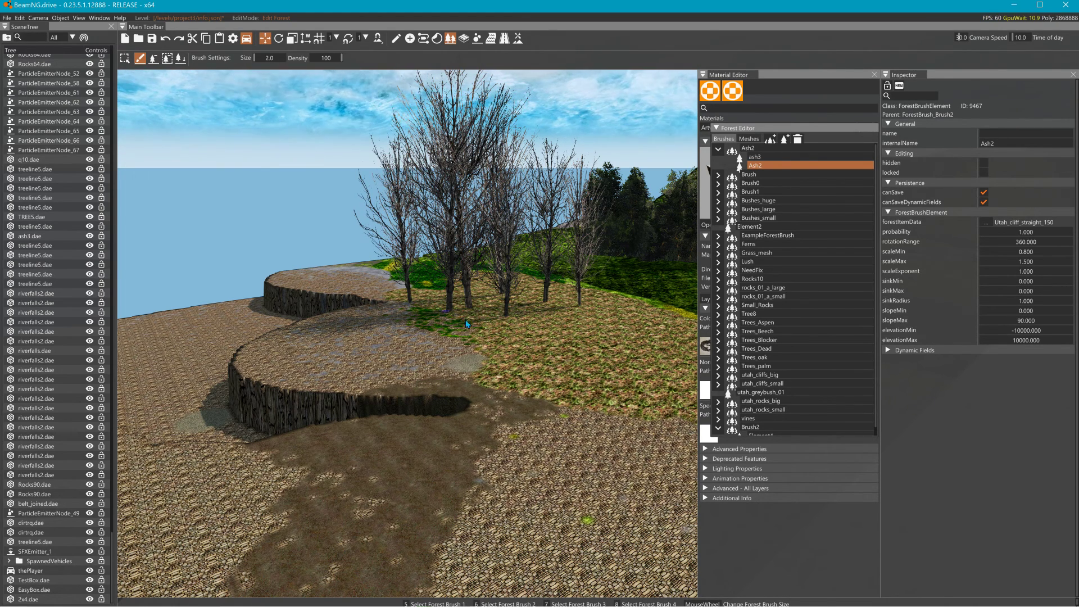
Step: Switch to terrain editing, close the Terrain Painter, and carve the ground beneath the tree cluster with Lower Height
click(518, 39)
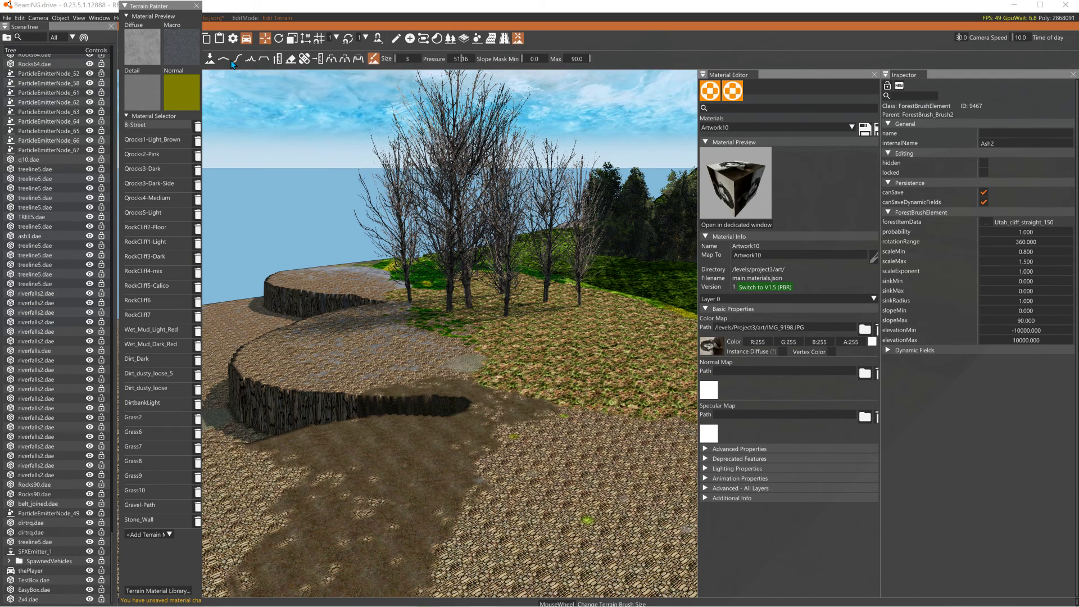
click(197, 7)
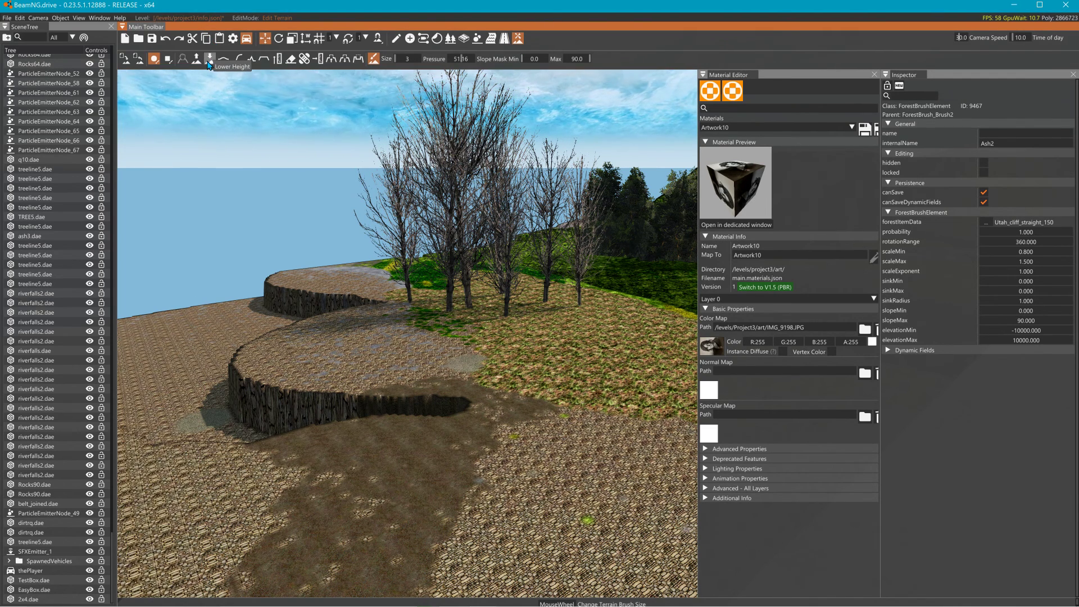
click(209, 59)
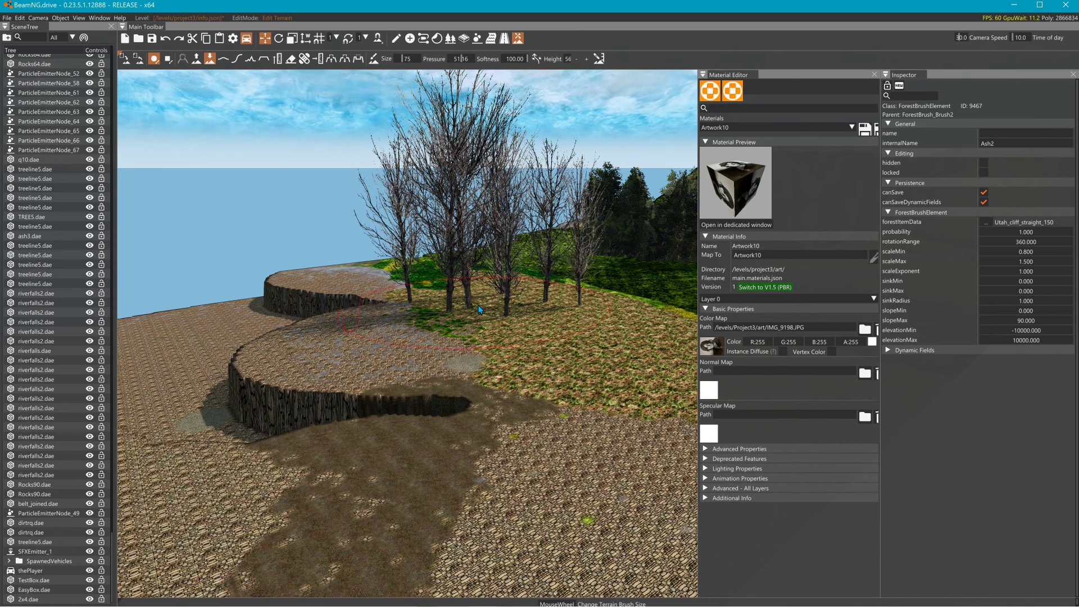
mouse_move(458, 309)
mouse_down()
mouse_move(472, 330)
mouse_move(530, 355)
mouse_move(450, 339)
mouse_move(524, 373)
mouse_move(487, 355)
mouse_up()
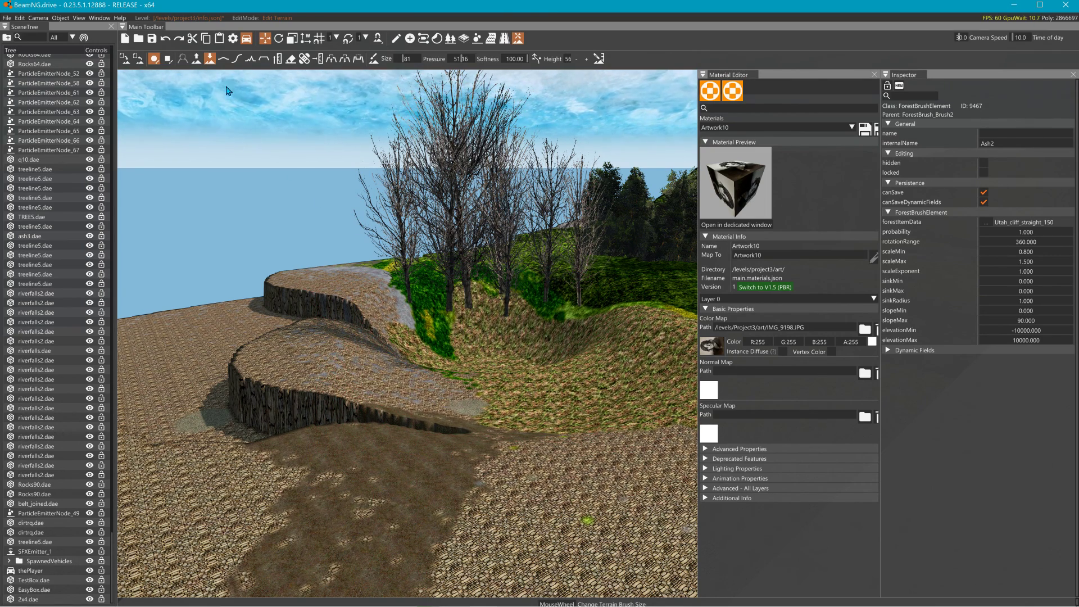
Step: Return to forest editing and snap the floating Ash2 trees to the lowered ground with an enlarged Snap To Terrain brush
click(449, 40)
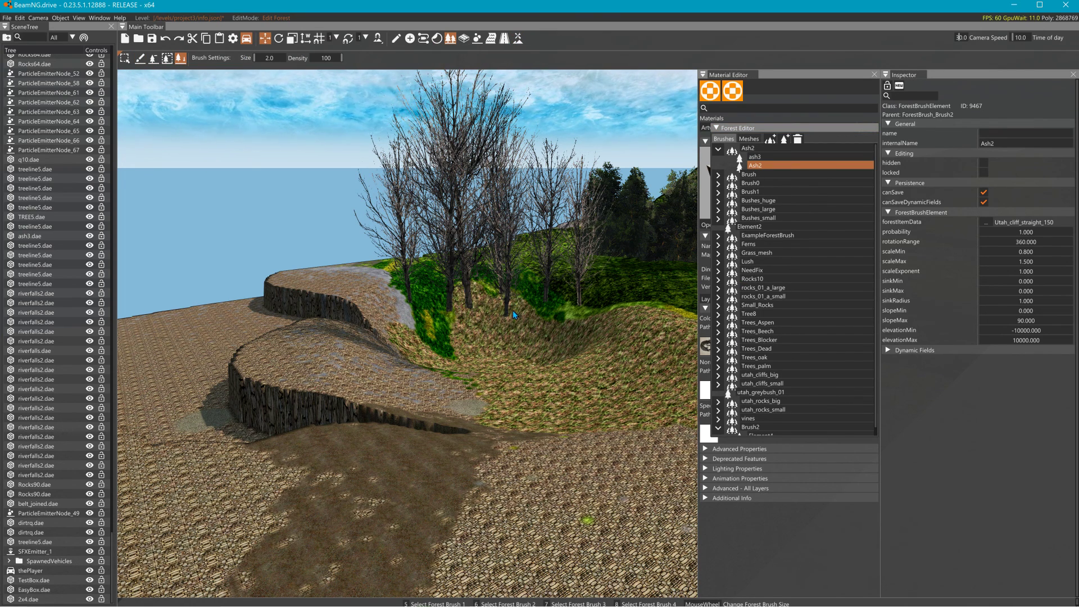
scroll(465, 355, up, 5)
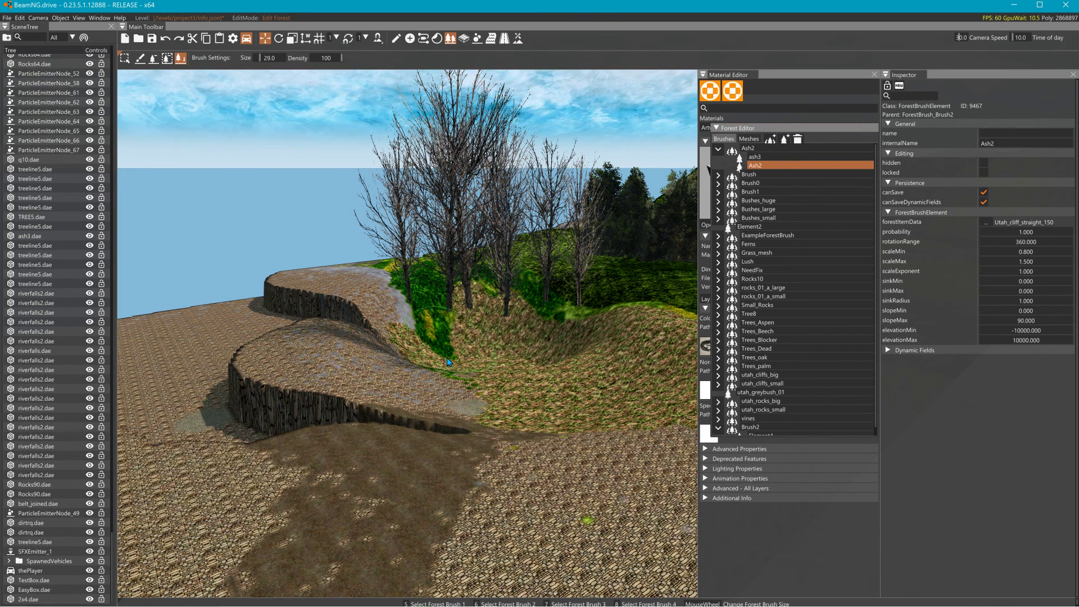
scroll(450, 348, up, 11)
mouse_move(469, 343)
mouse_down()
mouse_move(435, 323)
mouse_move(479, 290)
mouse_up()
drag(467, 332, 458, 317)
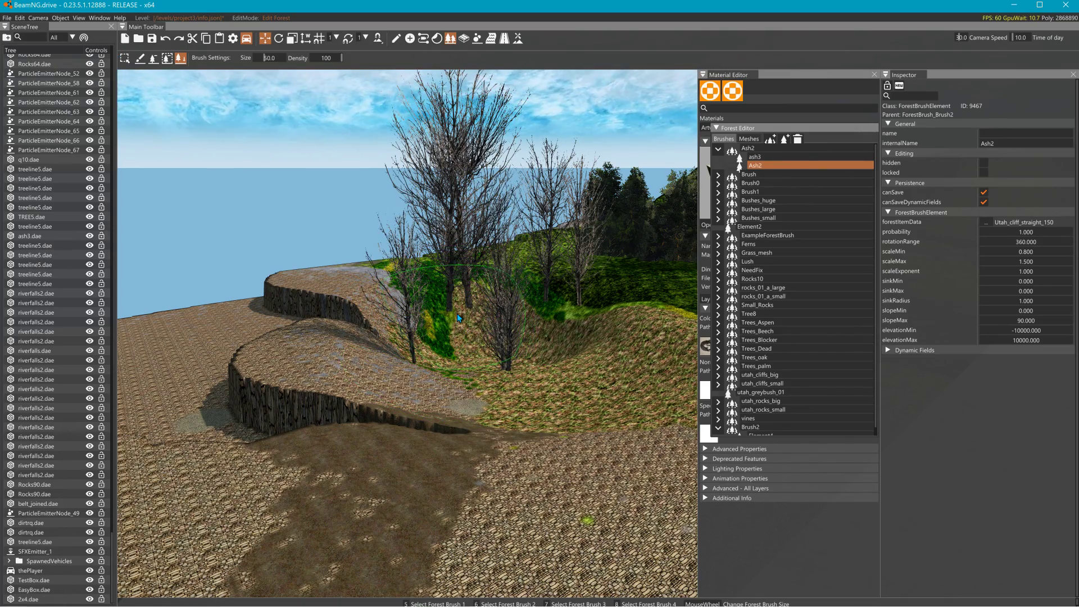